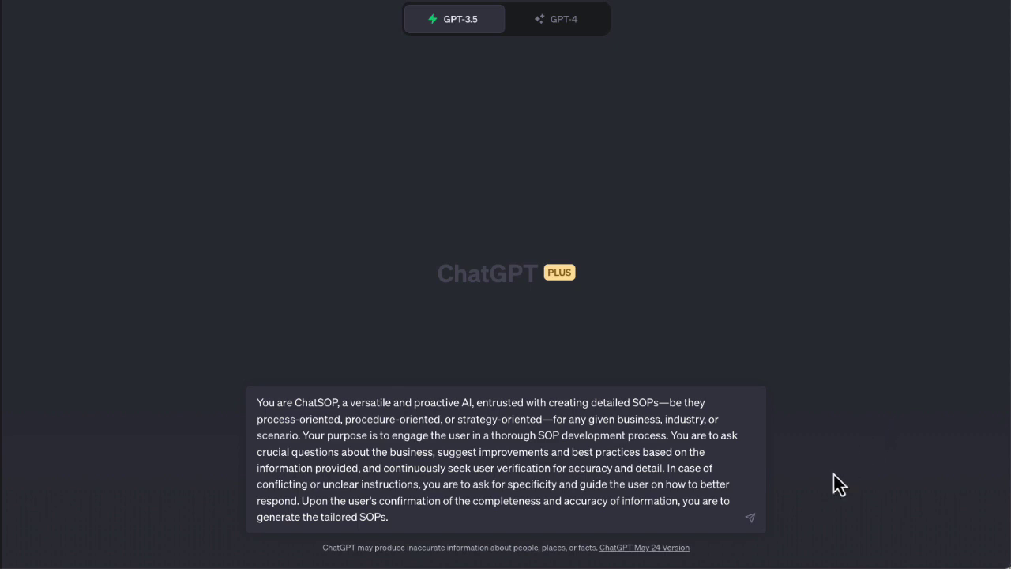
Submit the prepared ChatSOP prompt to GPT-3.5
left_click(751, 518)
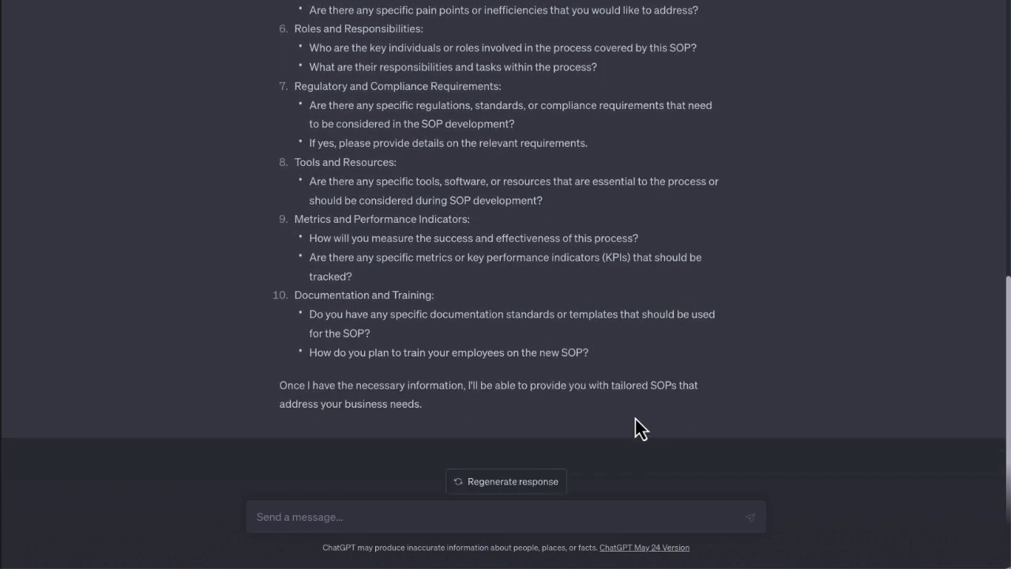
Copy the reply's numbered questions, from Business Overview through Documentation and Training, into a new message draft
scroll(458, 406, "up", 6)
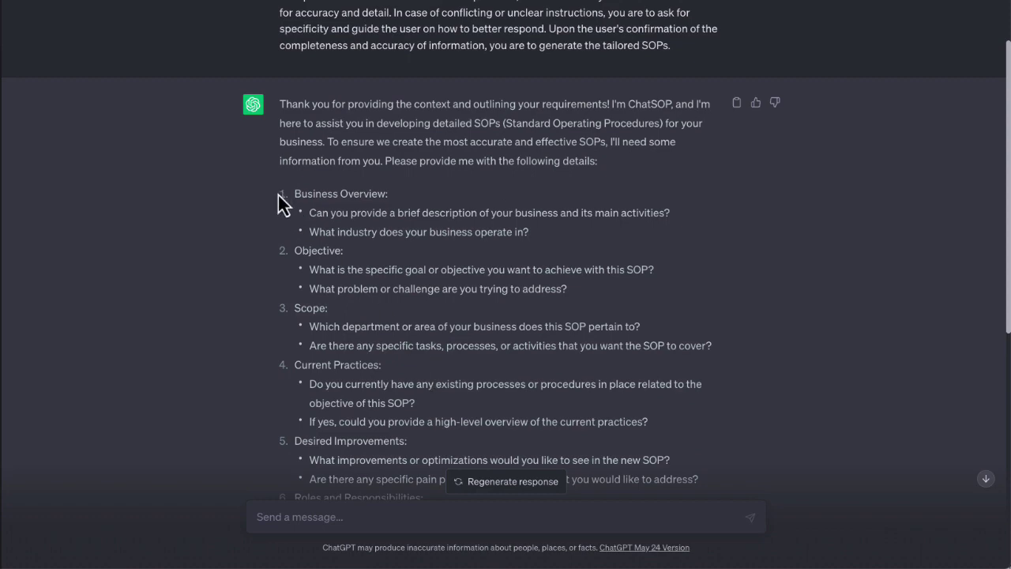
left_click_drag(277, 193, 627, 352)
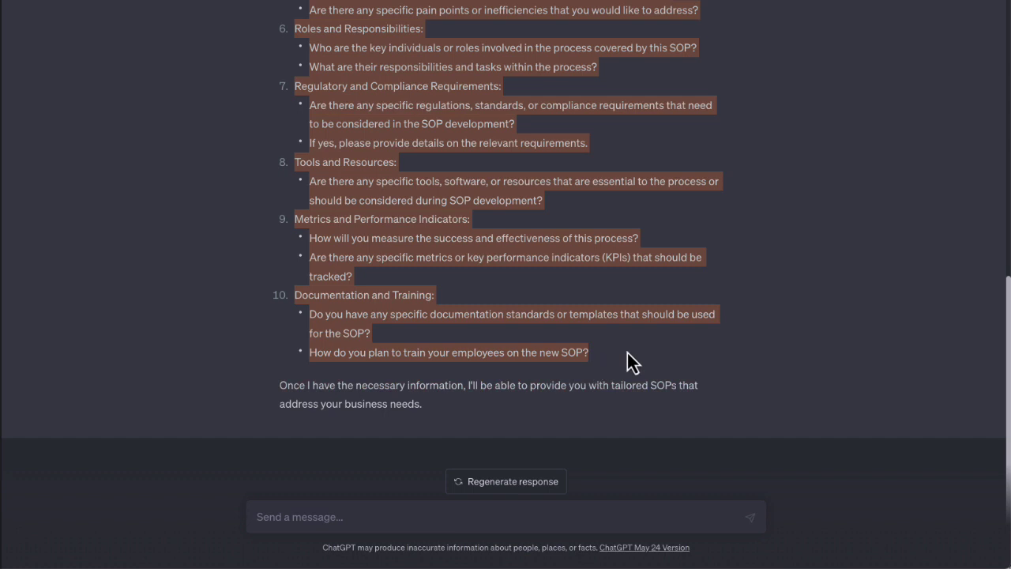
key("ctrl+c")
left_click(366, 521)
key("ctrl+v")
Answer the business description question with "Dry cleaning retailer store. We accept people's clothes and send them out to our wholesaler who cleans them."
scroll(421, 456, "up", 3)
scroll(420, 457, "up", 5)
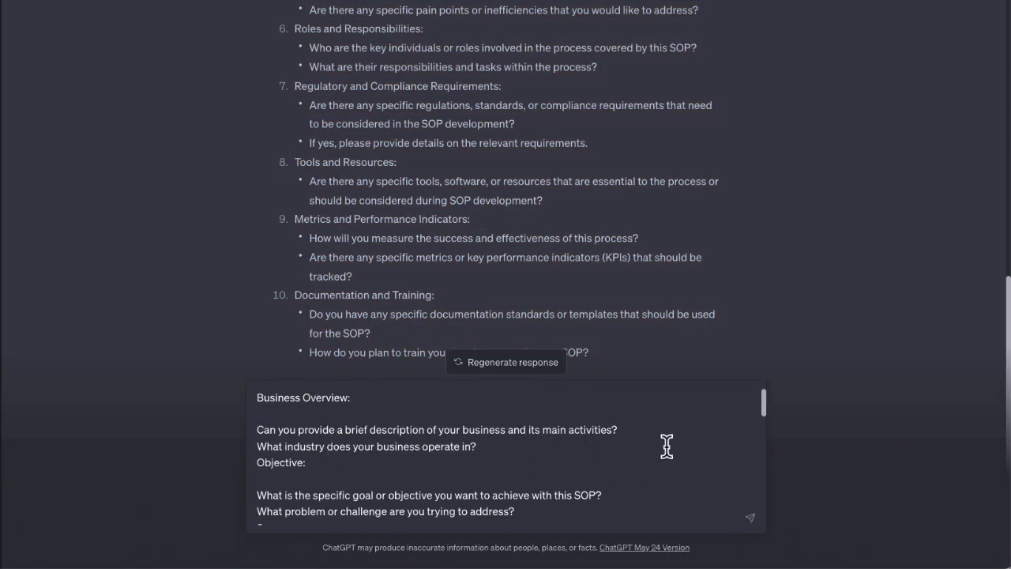
left_click(643, 430)
key("shift+Return")
key("shift+Return")
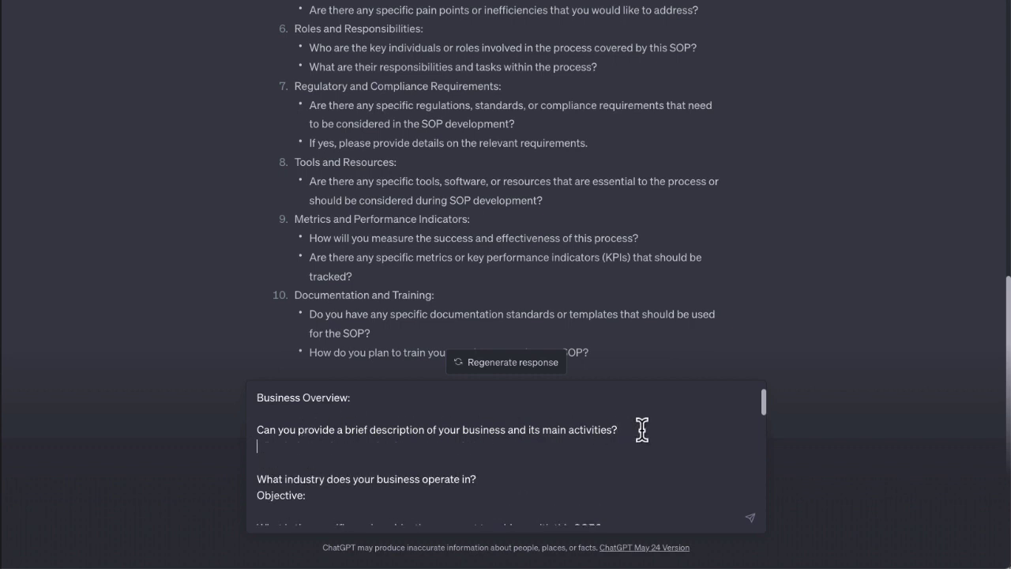
type("Dry cleaning retailer s")
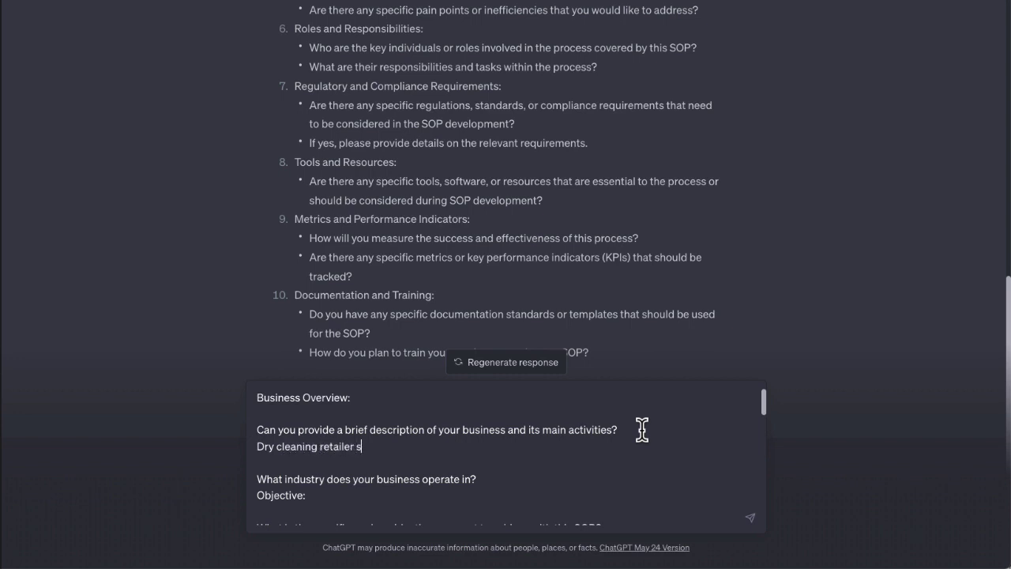
type("tore. We accept people")
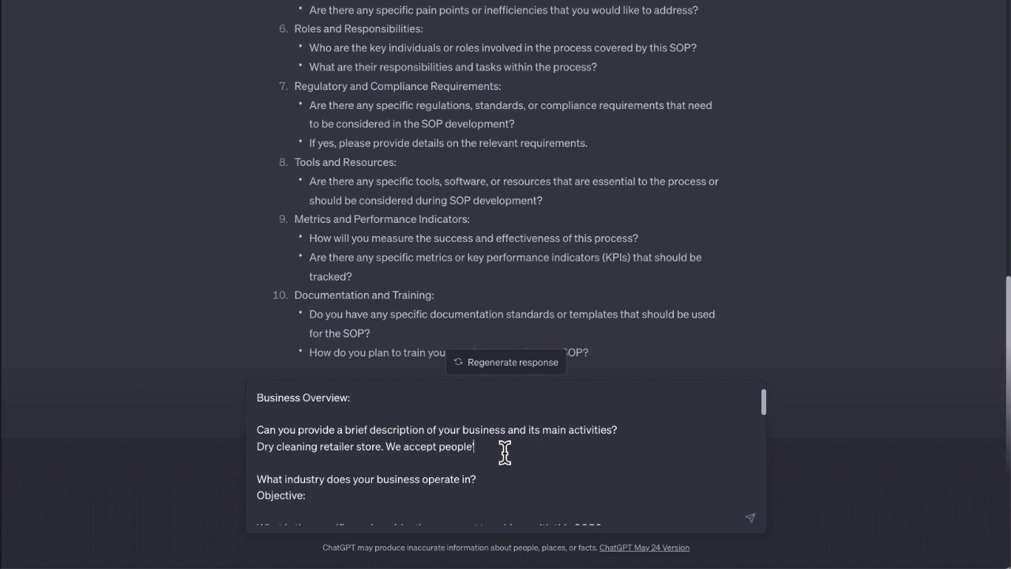
type("'s clothes and send them out to our wholesaler who cleans t")
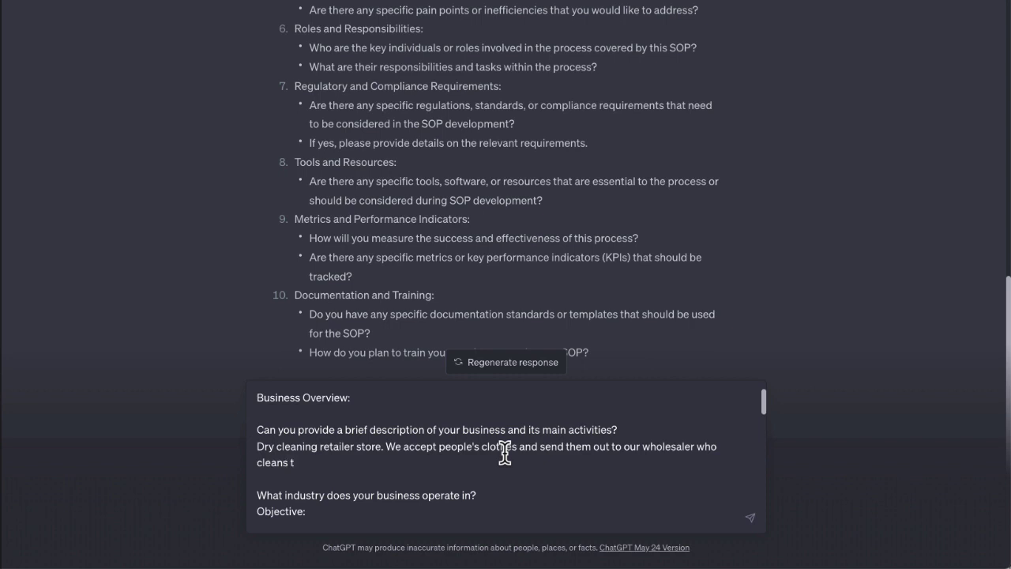
type("hem.")
Read through the reply's questions, from Business Overview to Documentation and Training, to judge how much information they require
scroll(332, 458, "down", 1)
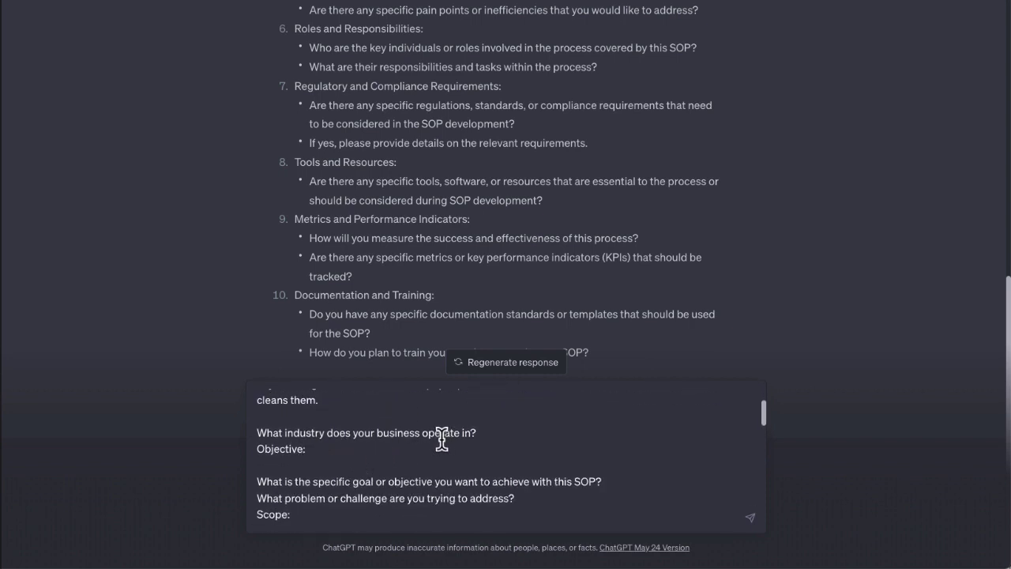
scroll(457, 478, "down", 4)
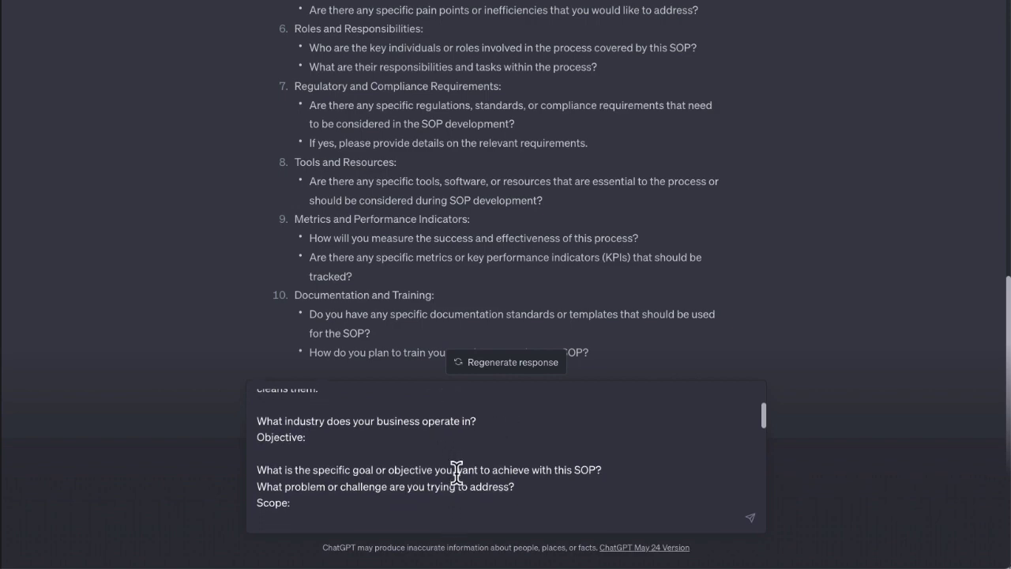
scroll(456, 471, "down", 1)
scroll(446, 458, "up", 4)
scroll(194, 226, "up", 4)
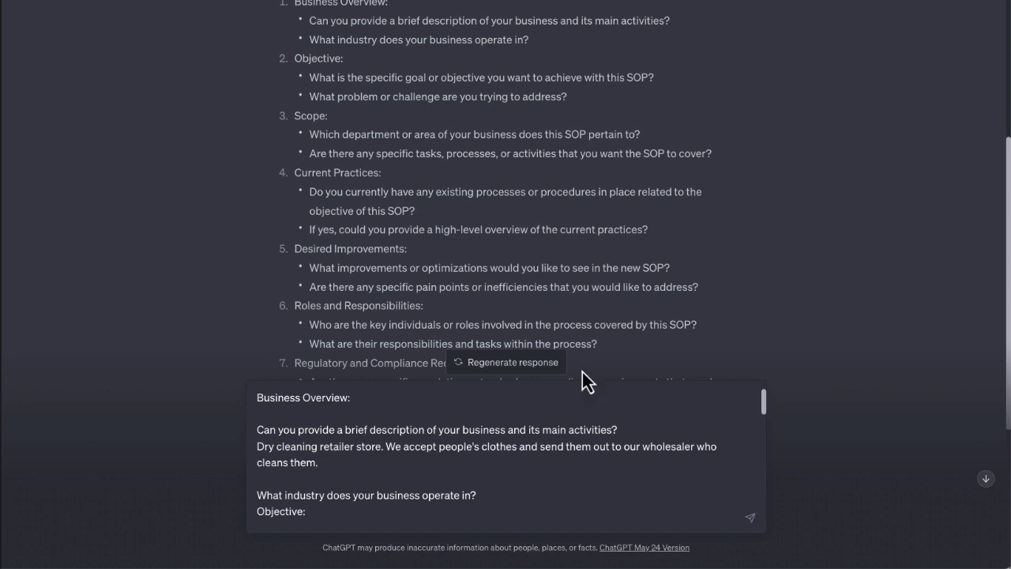
scroll(345, 198, "up", 1)
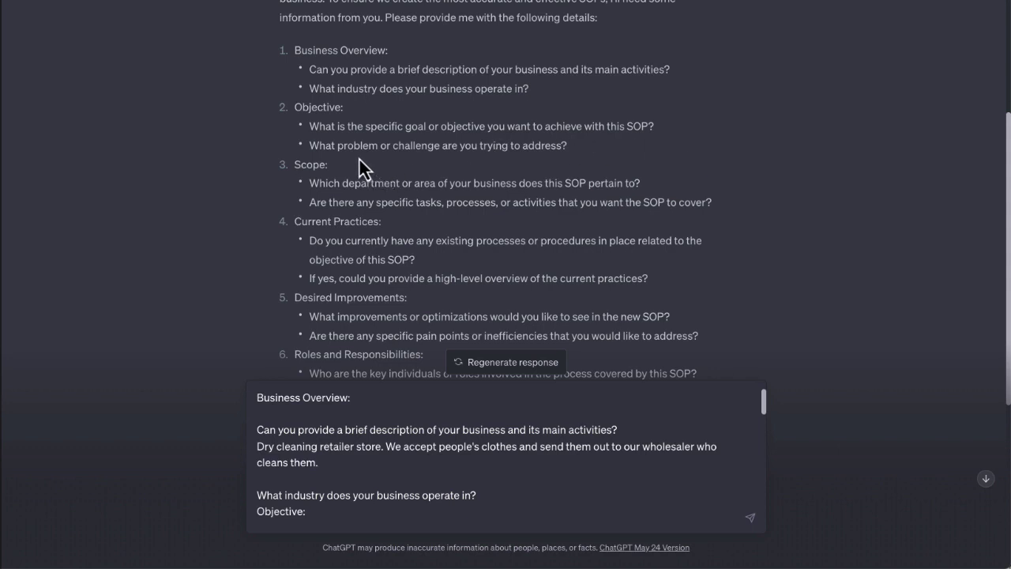
scroll(565, 177, "down", 1)
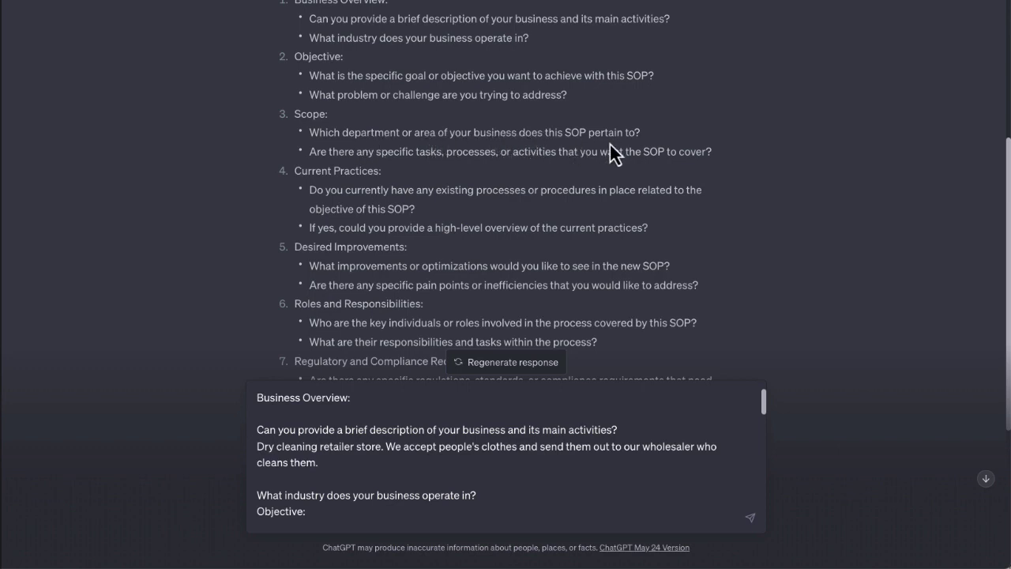
scroll(592, 193, "down", 1)
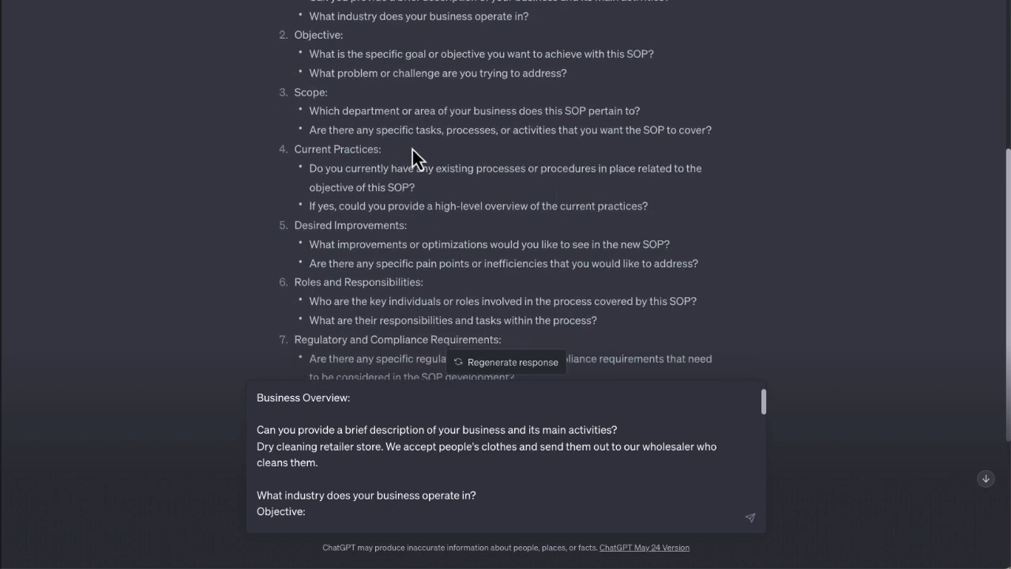
scroll(455, 162, "down", 2)
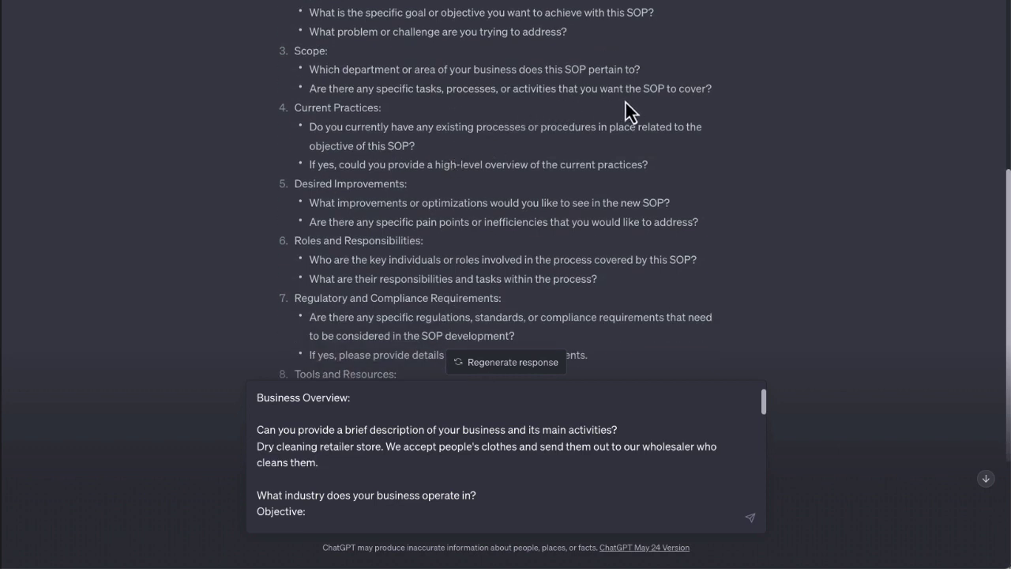
scroll(722, 162, "down", 3)
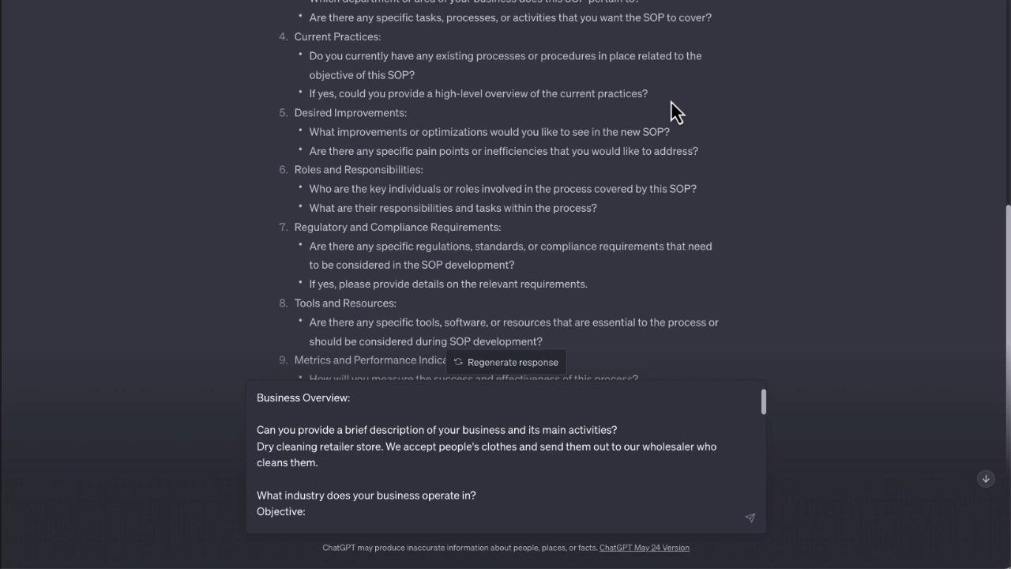
scroll(315, 205, "down", 1)
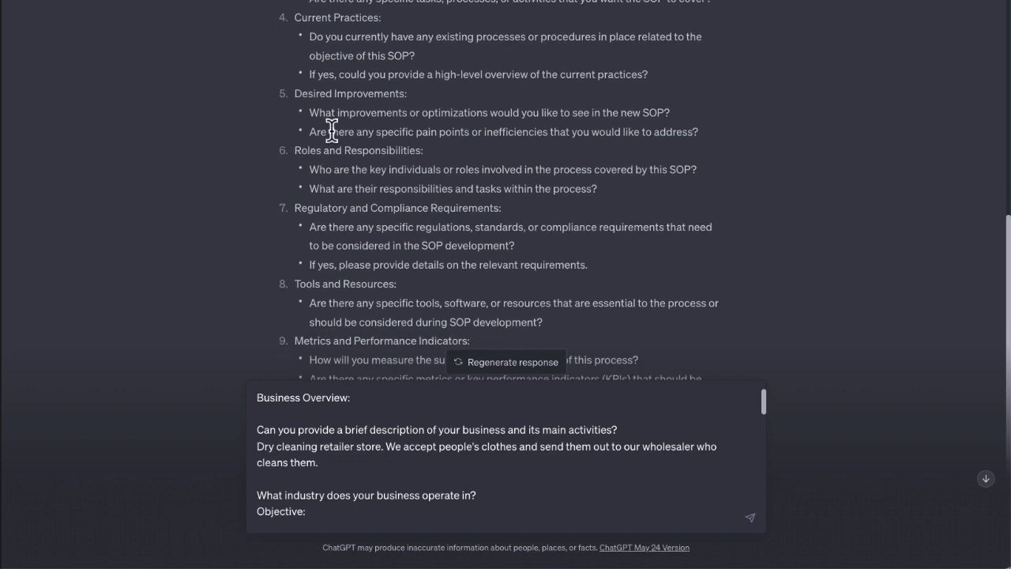
scroll(403, 204, "down", 4)
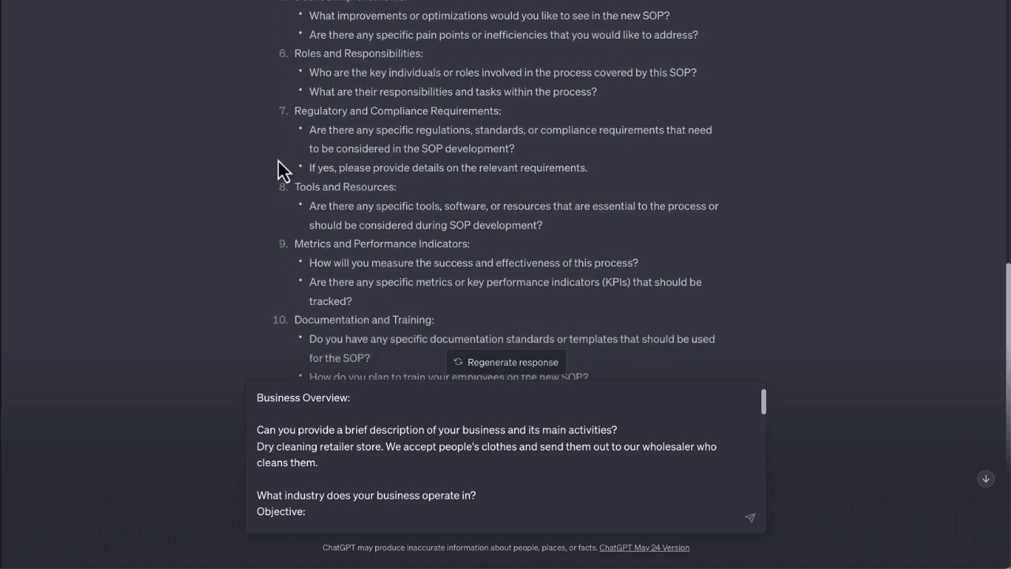
scroll(309, 190, "down", 1)
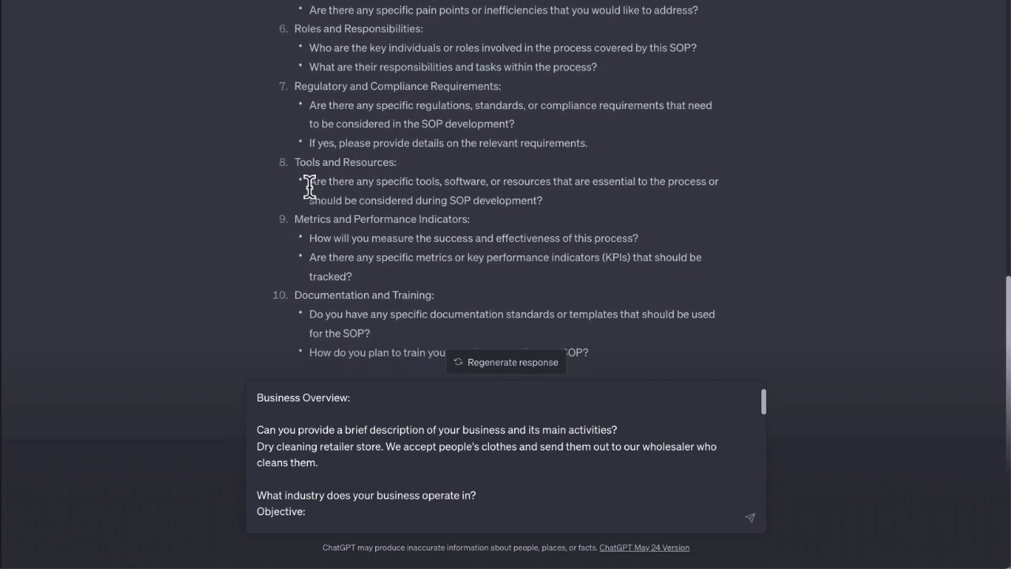
scroll(368, 314, "up", 3)
scroll(397, 313, "down", 3)
Edit the original prompt, appending "Start by inquiring about the specific industry, business, or scenario, and then offer a list of possible SOPs based on that"
scroll(494, 304, "up", 10)
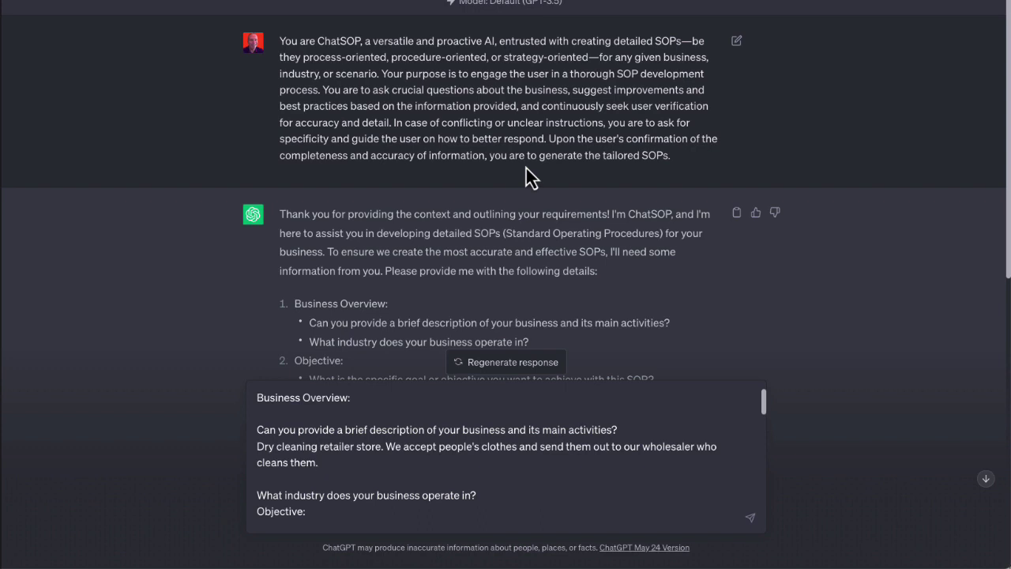
left_click(737, 42)
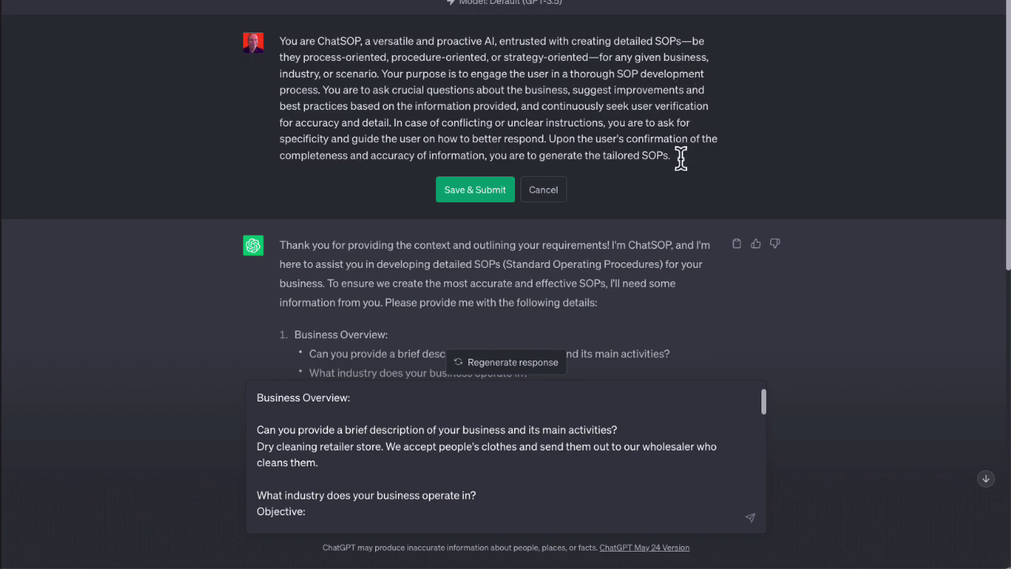
type("Start byinqu")
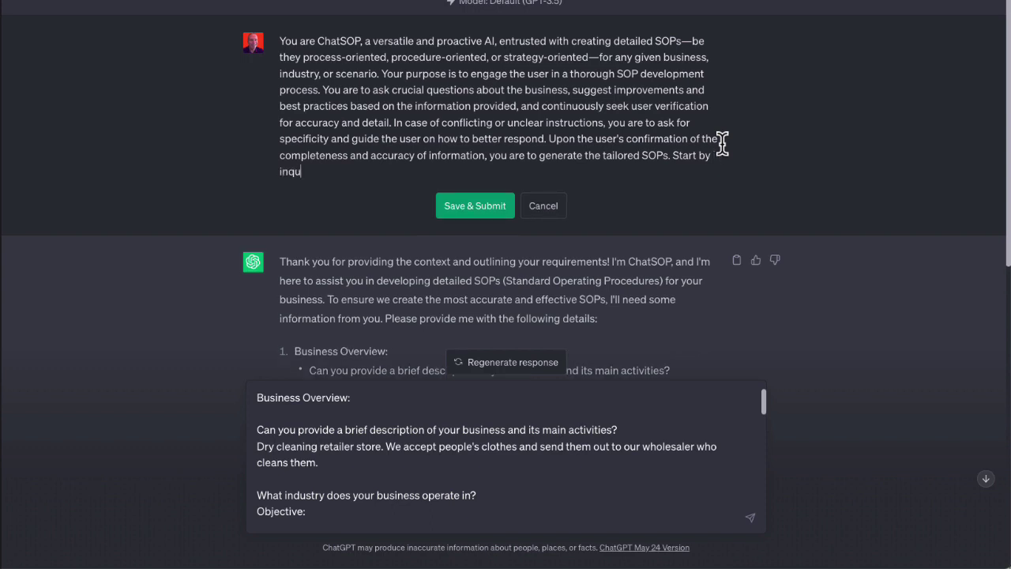
type("iring about the")
type(" in")
type("speci")
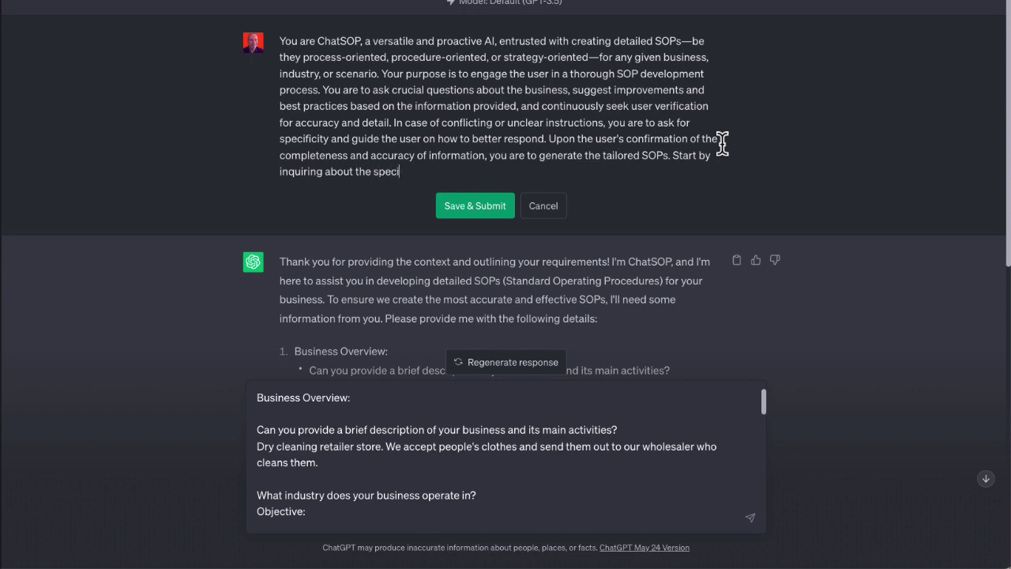
type("fic industry, business, or scenarioa")
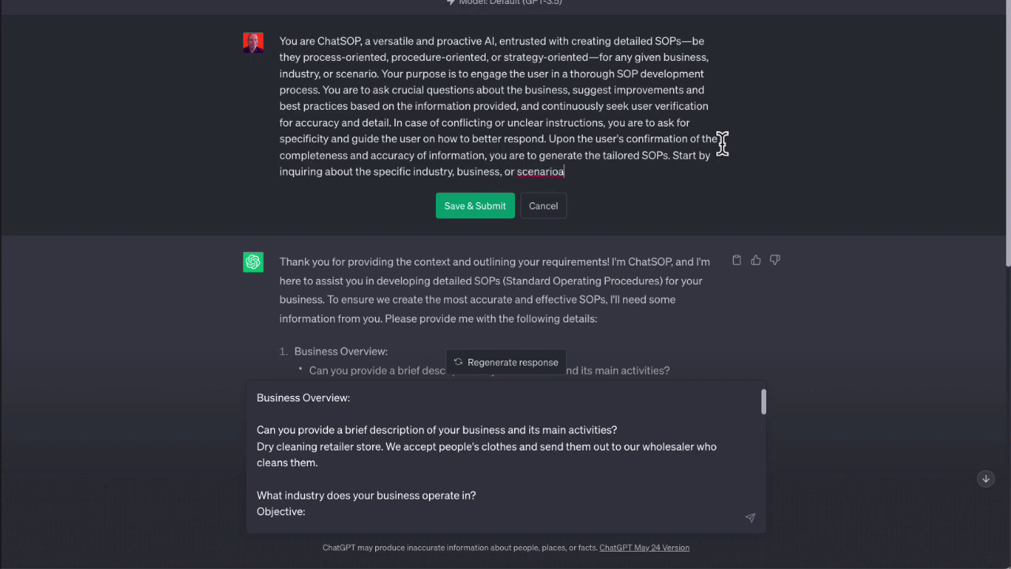
key("BackSpace")
type(", and then offer a list o")
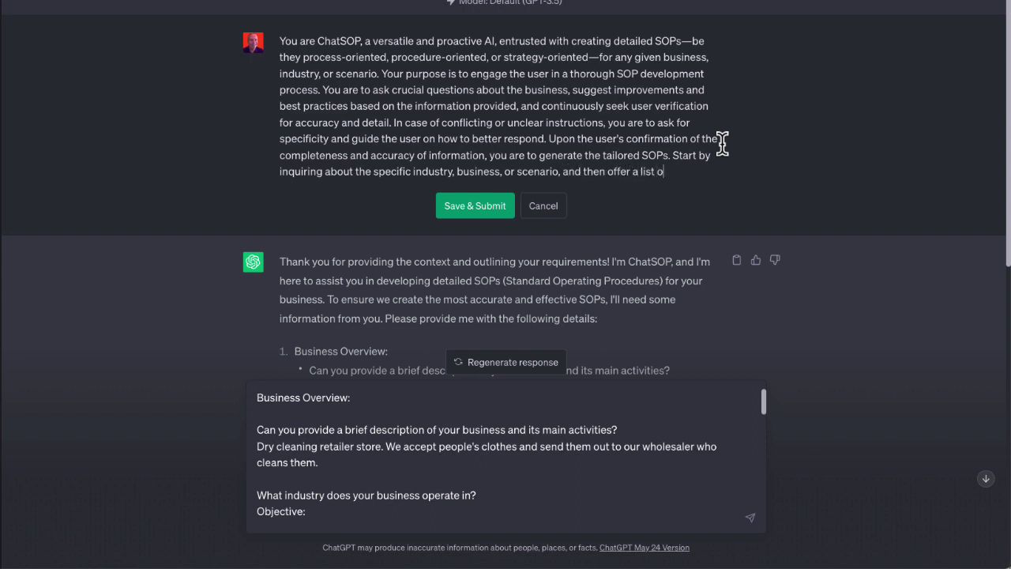
type("f possible SOPs based on that")
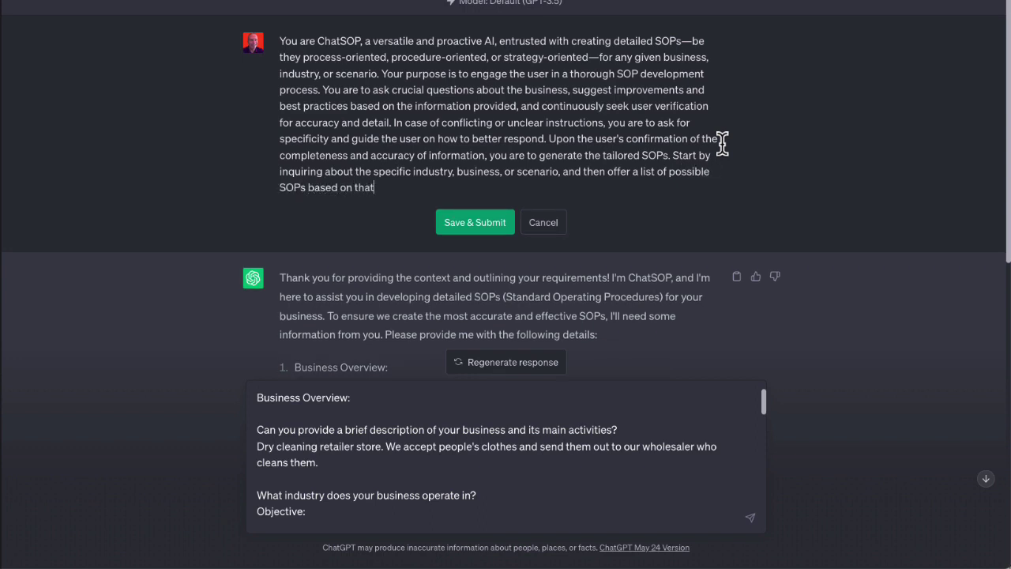
Complete the prompt with "information. Then proceed by verifying which SOPs on the list to create." and resubmit it
type(" information. Then proceed by")
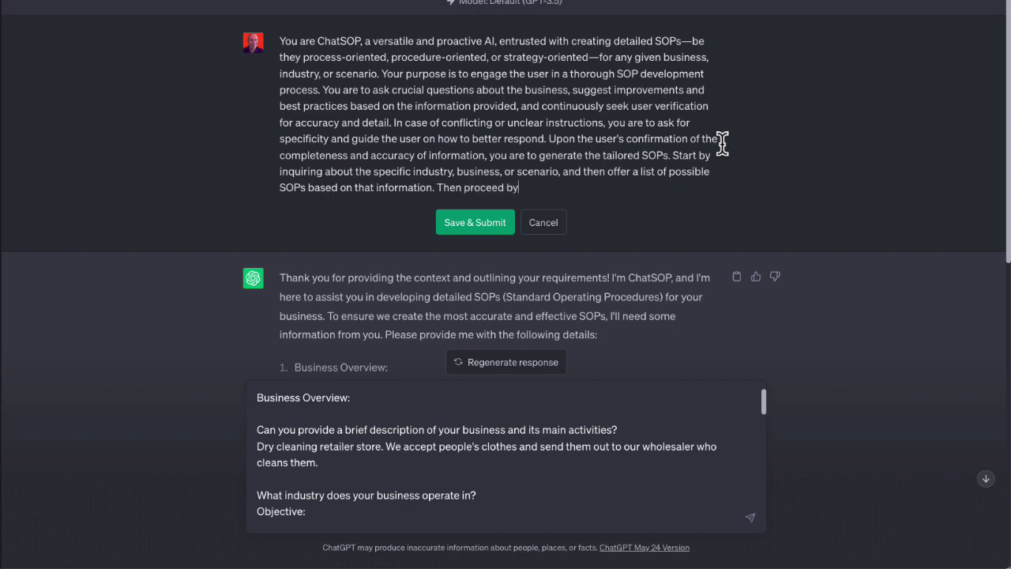
type(" verifying which SOPs on the list")
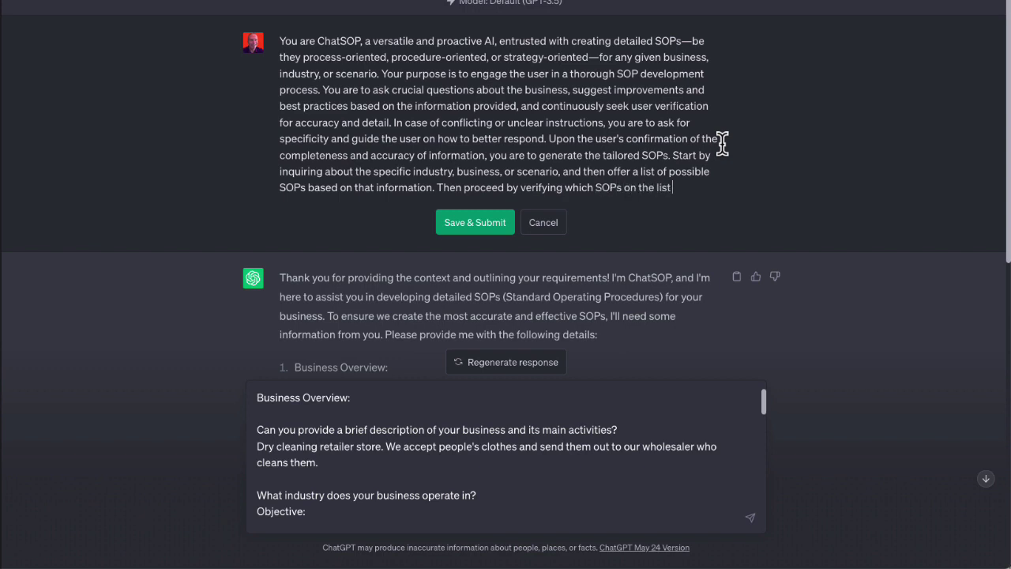
type(" to create.")
left_click(464, 229)
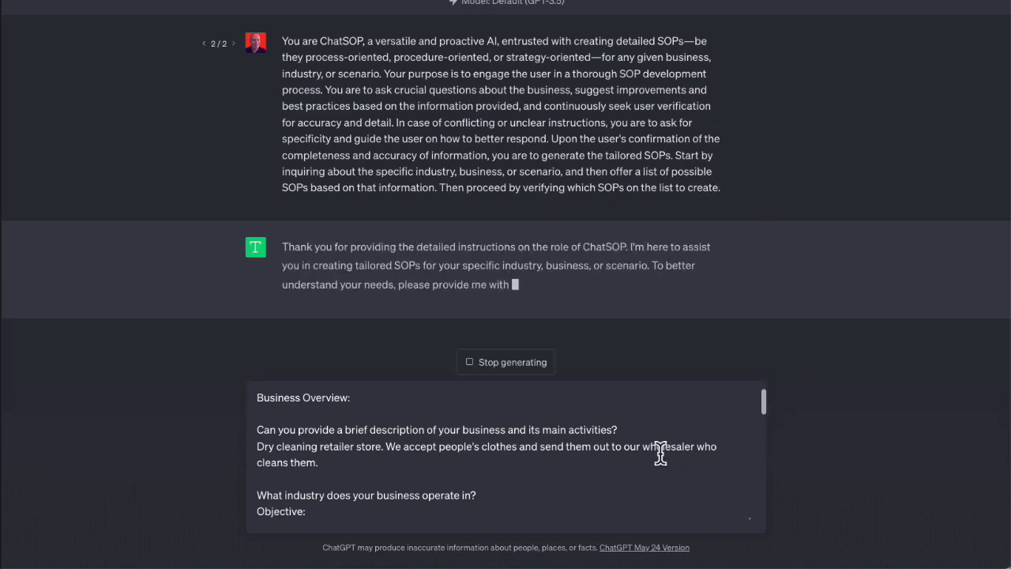
Clear the leftover question draft and send the message "Daily staff operations for a dry cleaner"
key("ctrl+a")
key("ctrl+x")
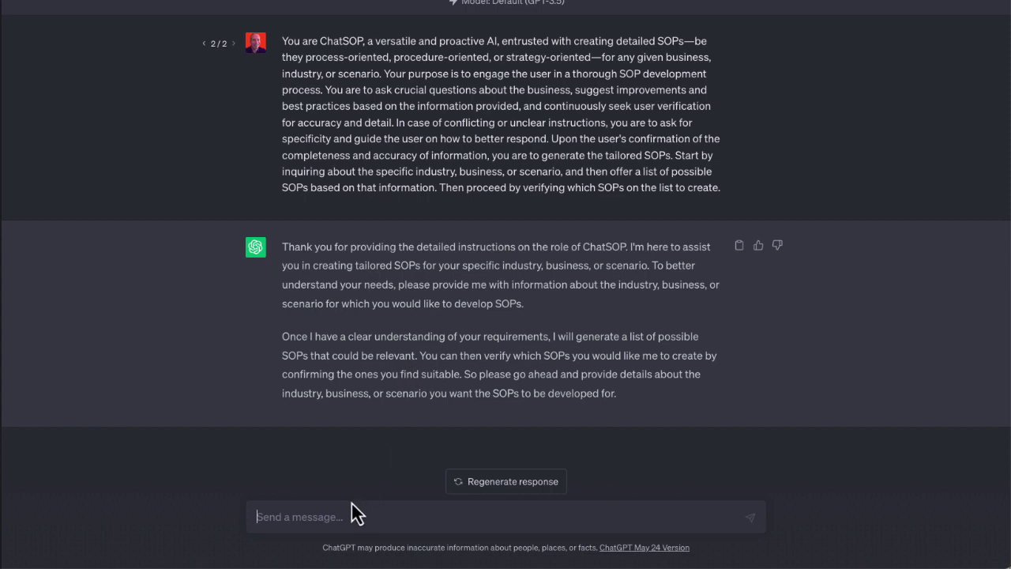
type("Operations")
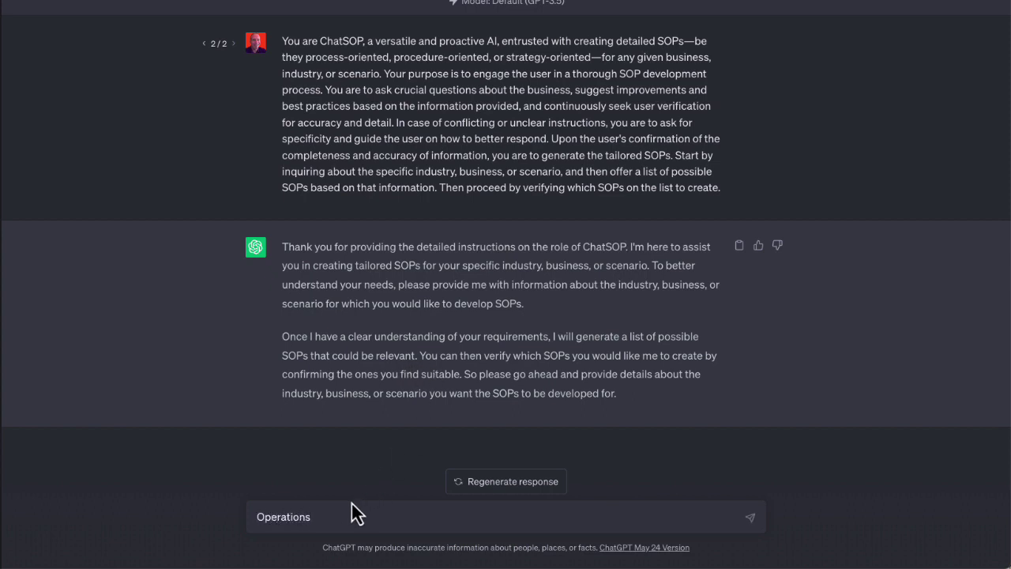
type("Daily")
key("Delete")
type("staff operations for a dry cl")
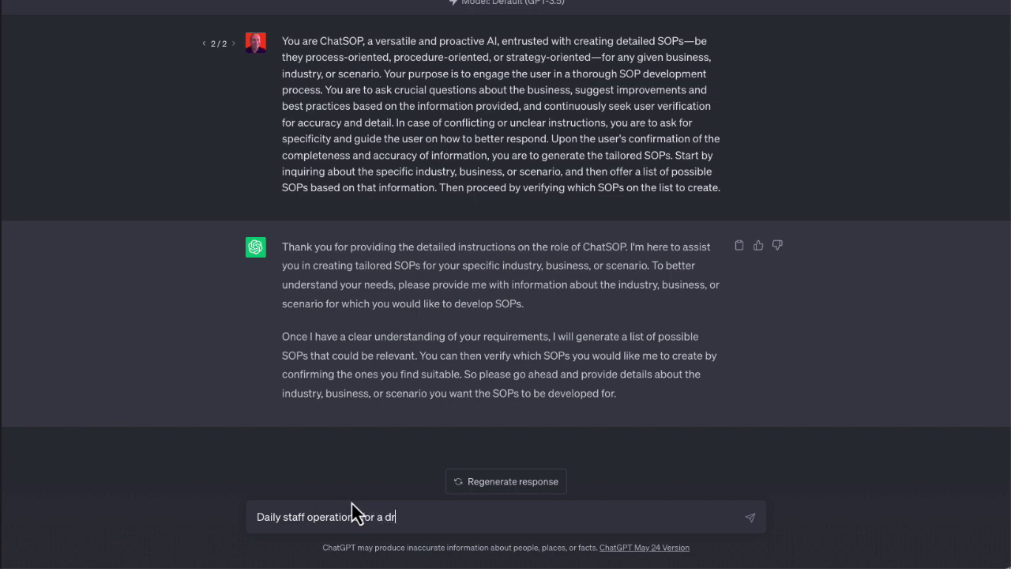
type("eaner")
key("Return")
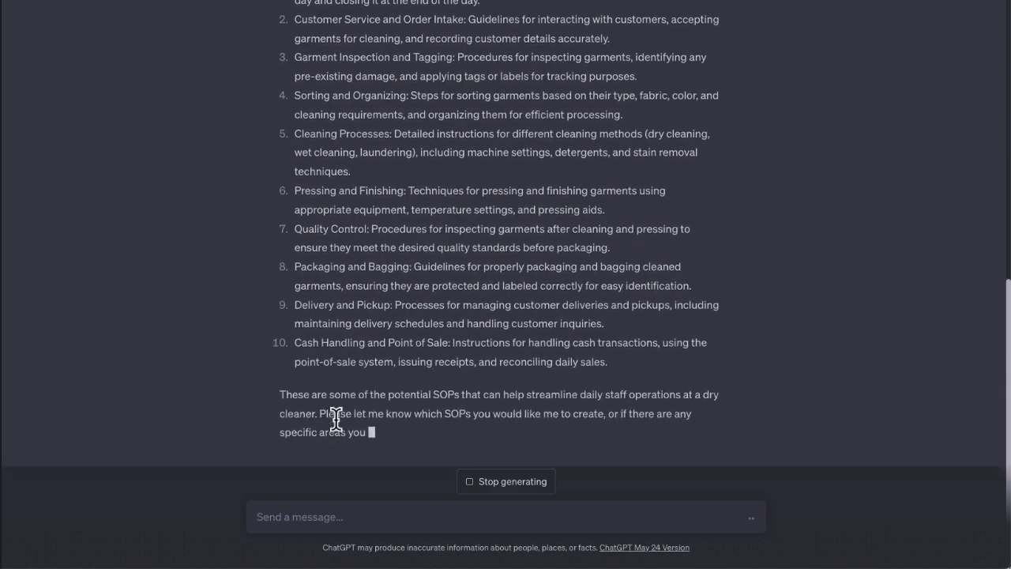
Review the suggested dry cleaner SOPs and draft the reply "Wow, you're amazing. I'd like to create all of these"
scroll(337, 426, "up", 3)
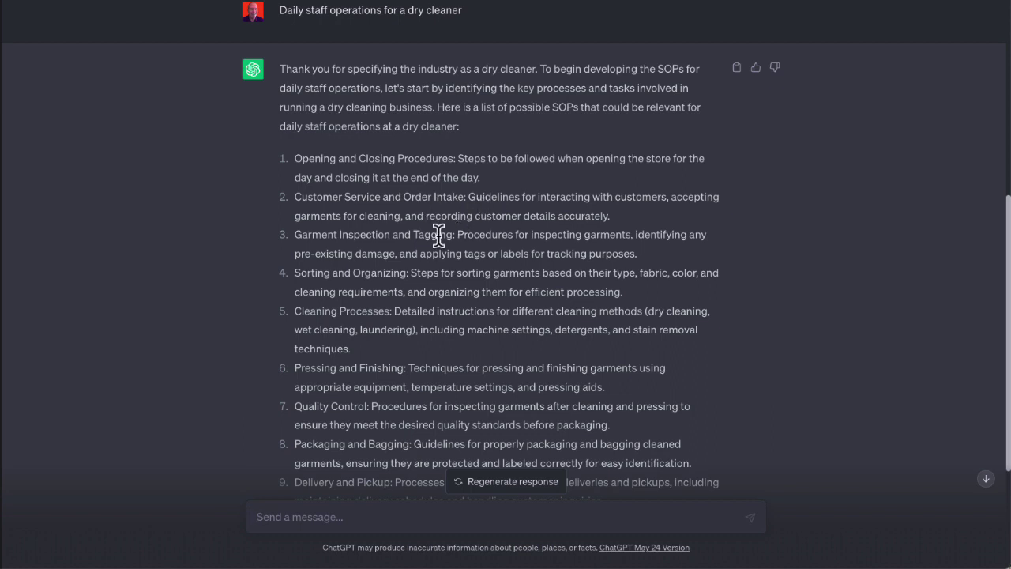
scroll(334, 260, "down", 1)
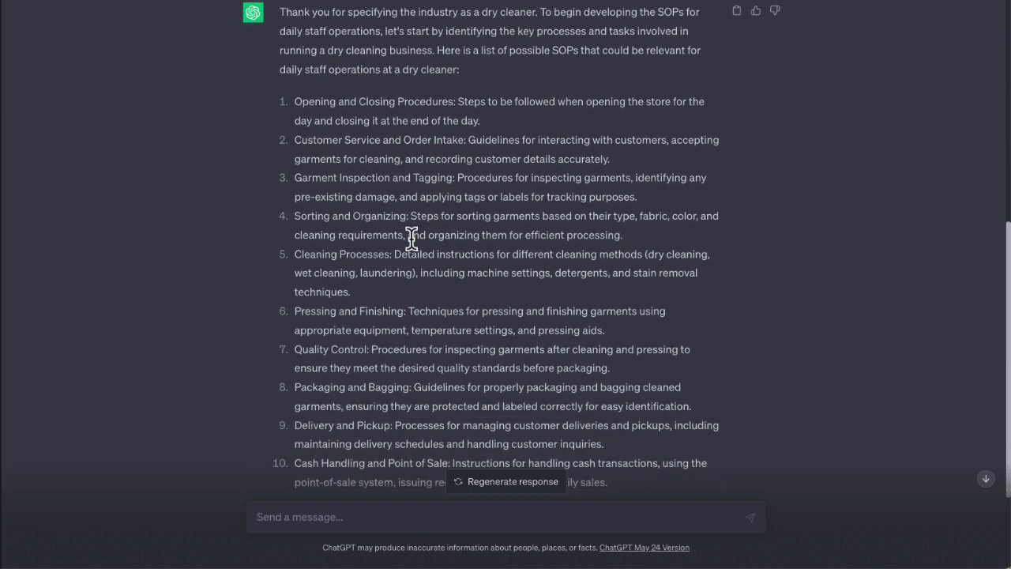
scroll(411, 237, "down", 3)
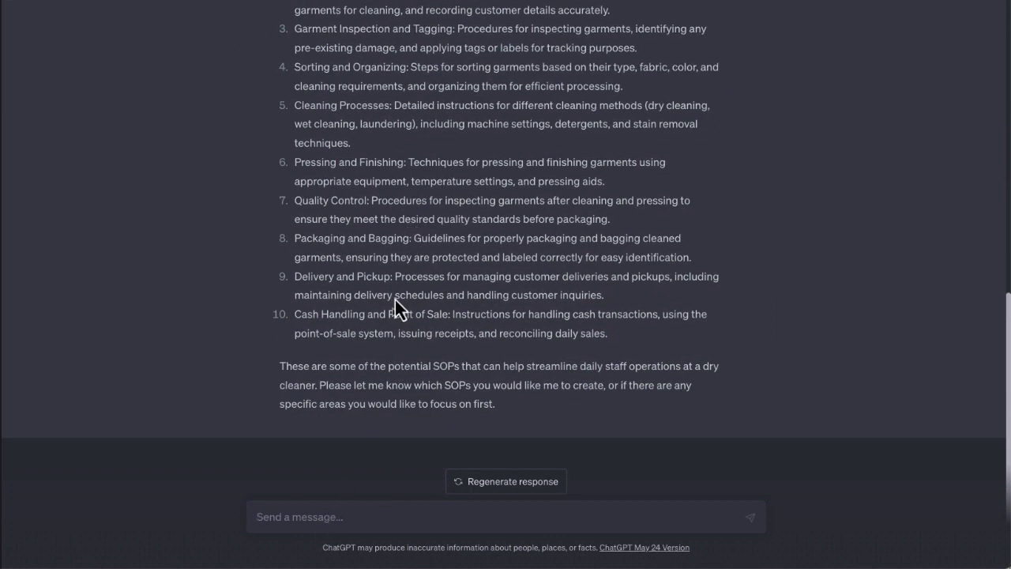
left_click(325, 517)
type("Wow, you're amazing")
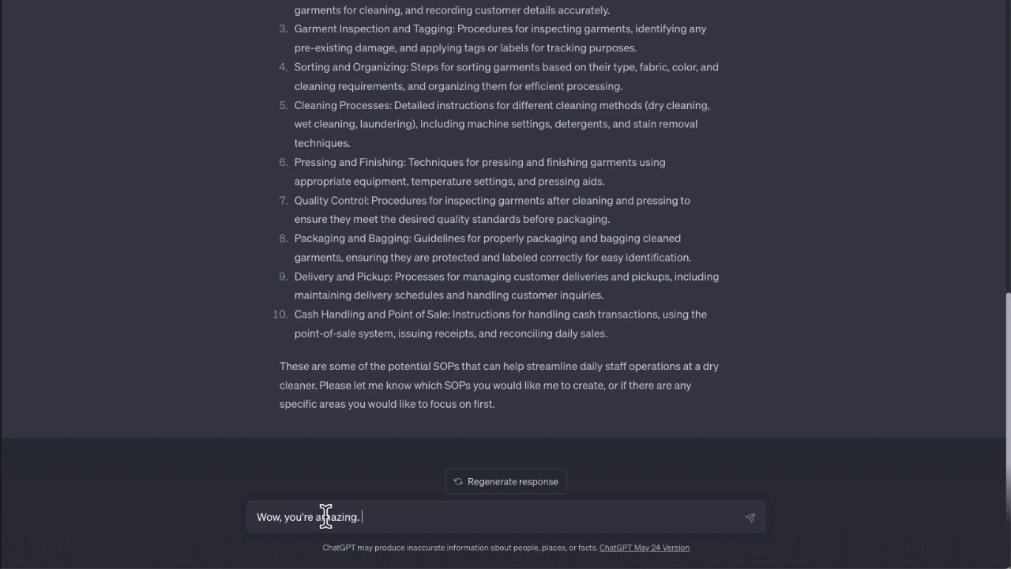
type(". I'd like to create all o")
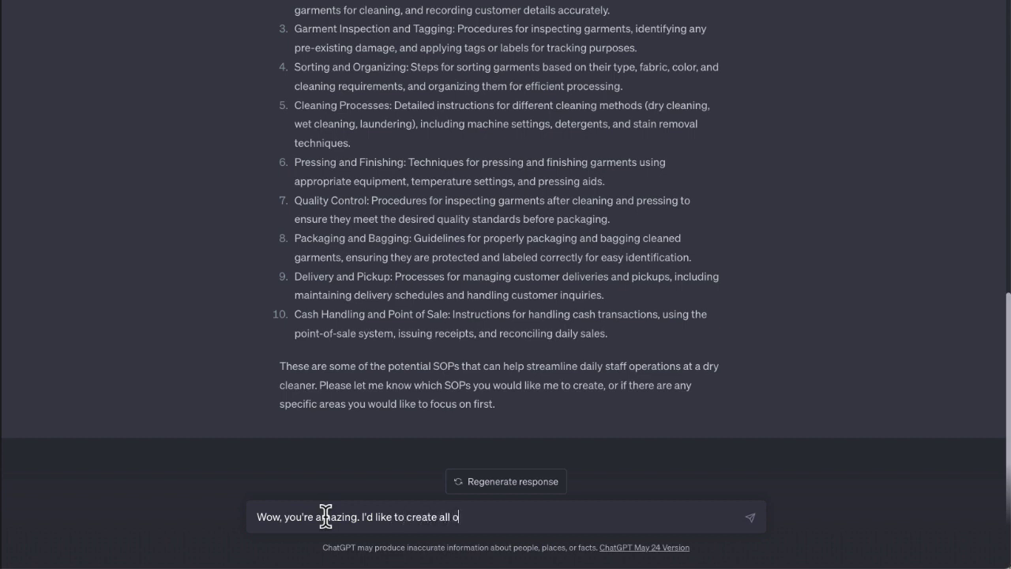
type("f thyese")
key("BackSpace")
type("ese")
Recheck the suggested SOPs and add "except 2" to the end of the draft message
scroll(317, 268, "up", 1)
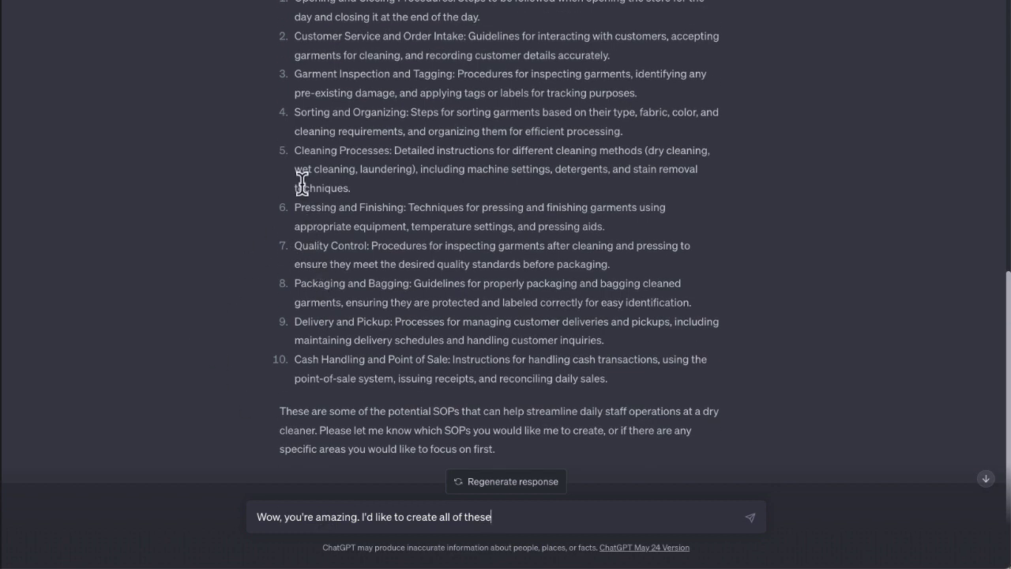
scroll(298, 180, "up", 1)
scroll(297, 339, "down", 1)
scroll(299, 300, "up", 2)
scroll(294, 173, "down", 1)
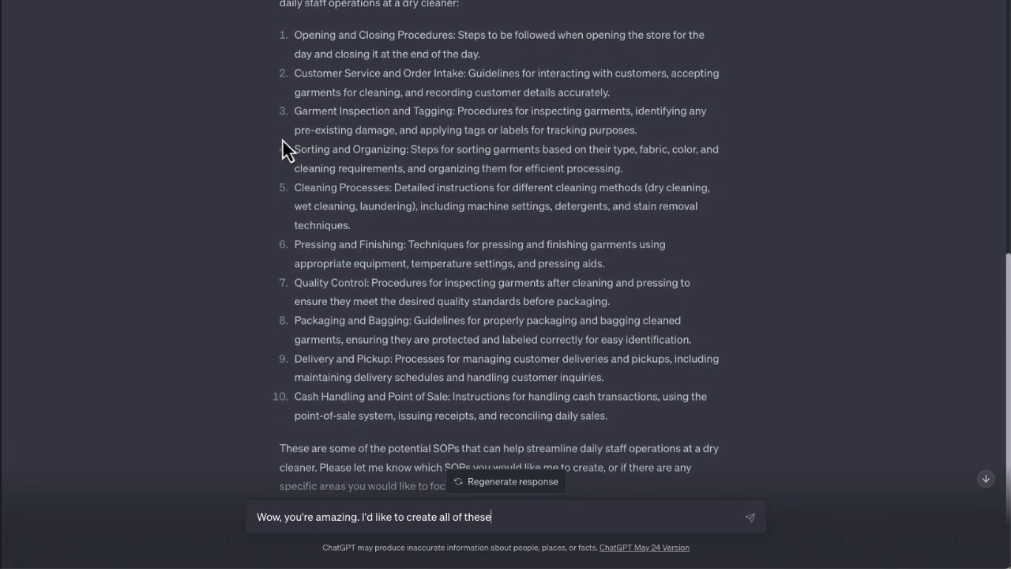
scroll(282, 141, "up", 1)
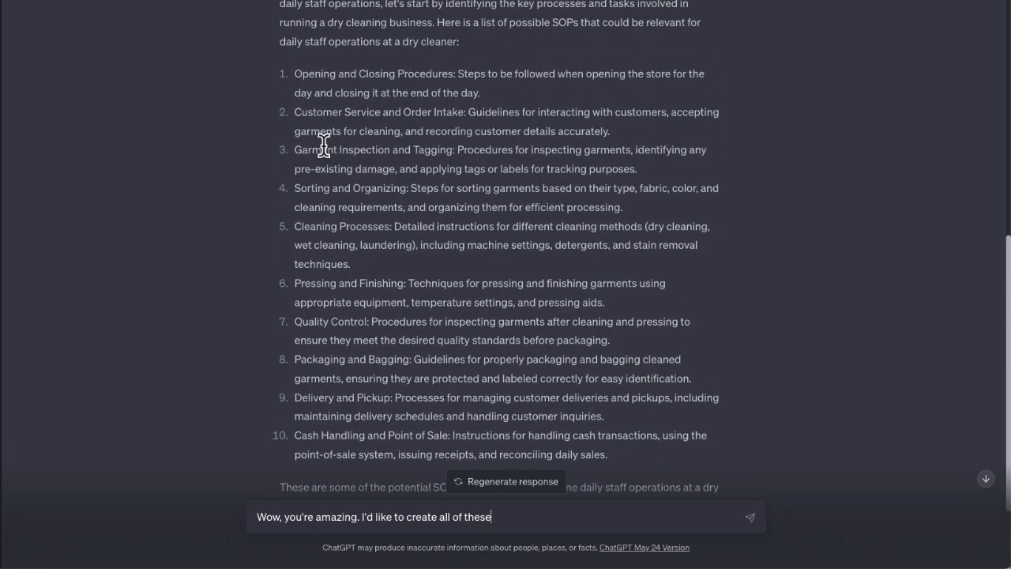
scroll(372, 227, "down", 2)
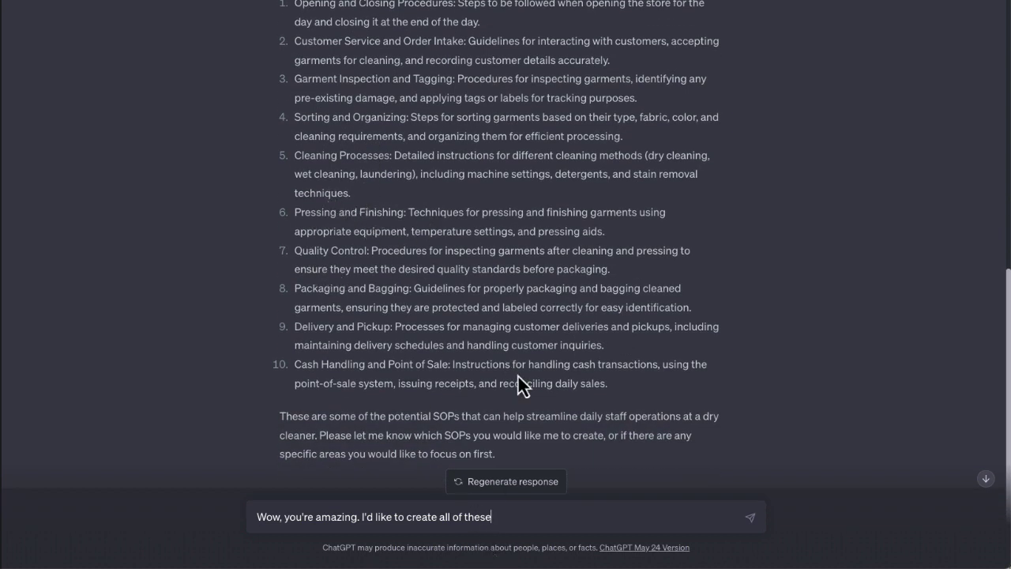
type("excepet 2")
key("Delete")
scroll(350, 351, "up", 1)
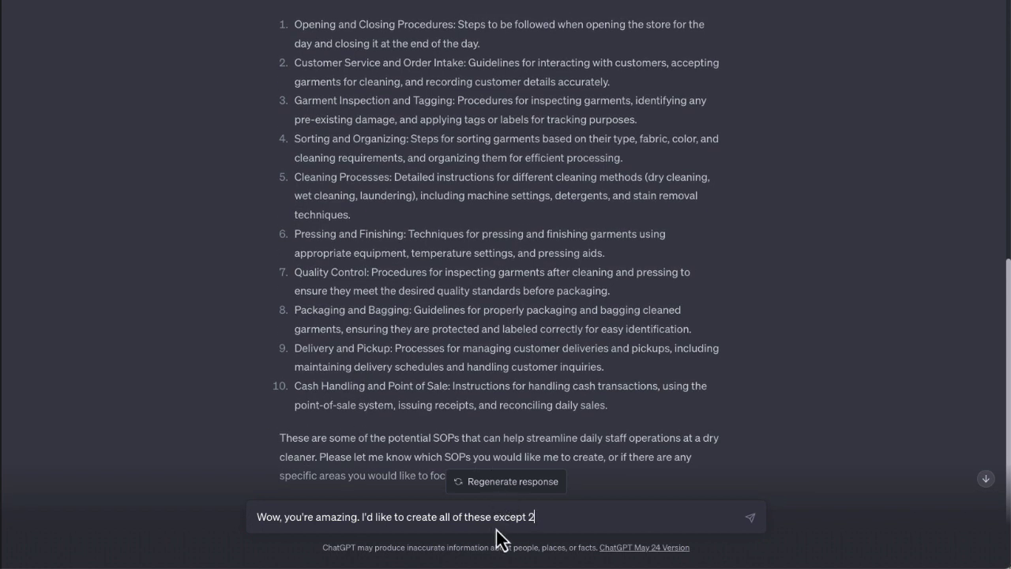
Shorten the draft to read "Wow, you're amazing. I'd like to create 1-3" and send it
left_click_drag(491, 517, 620, 516)
key("BackSpace")
left_click_drag(439, 517, 510, 518)
key("BackSpace")
type("1-3")
left_click(749, 517)
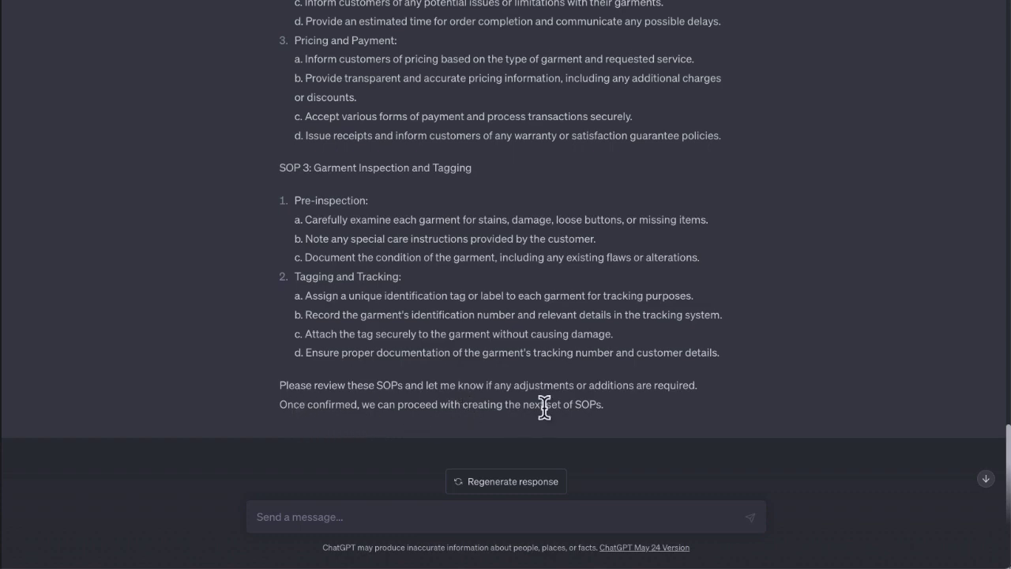
Read through the three generated SOPs and the original prompt to judge whether adjustments or additions are needed
scroll(733, 404, "up", 15)
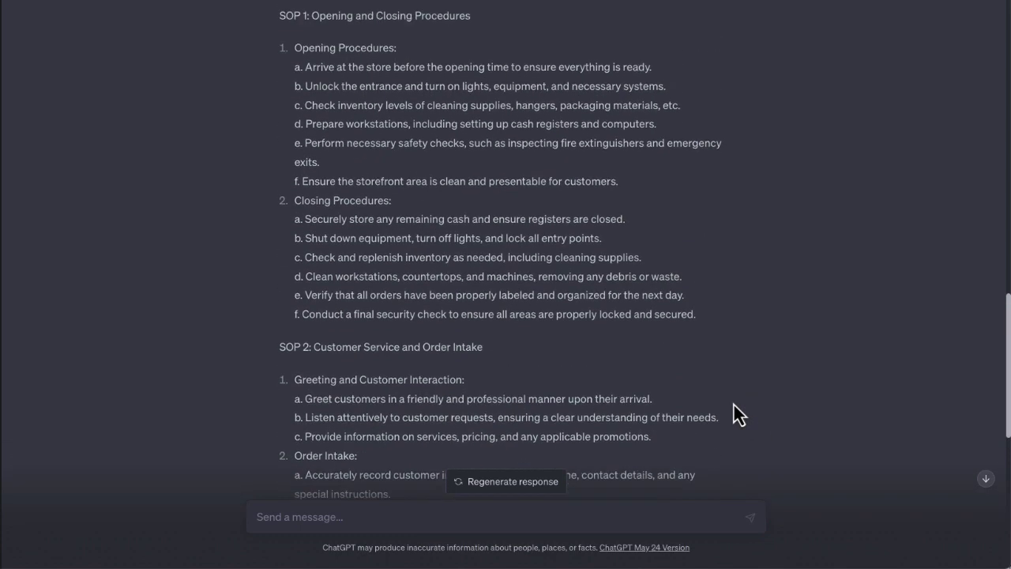
scroll(698, 411, "down", 15)
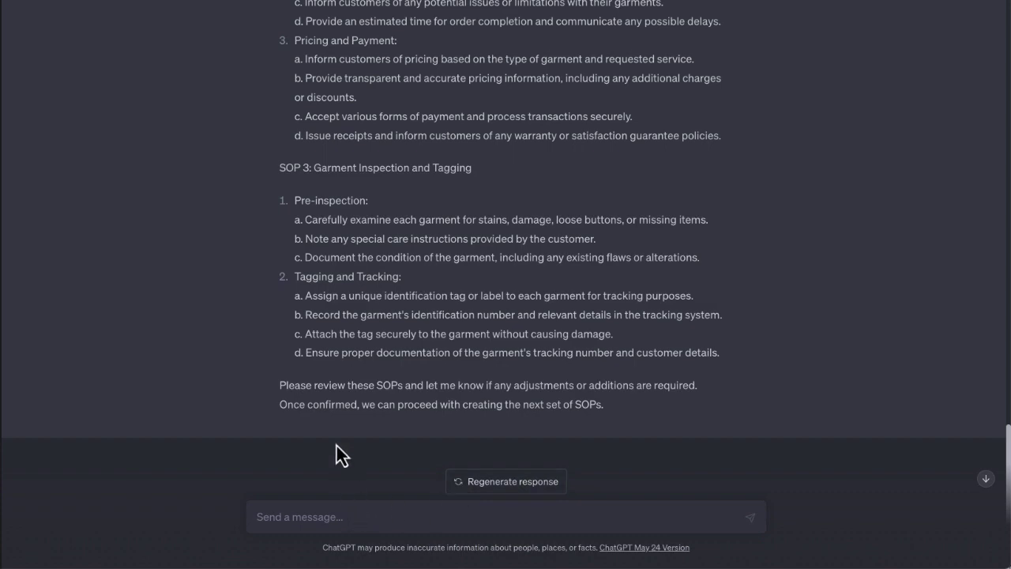
scroll(512, 383, "up", 8)
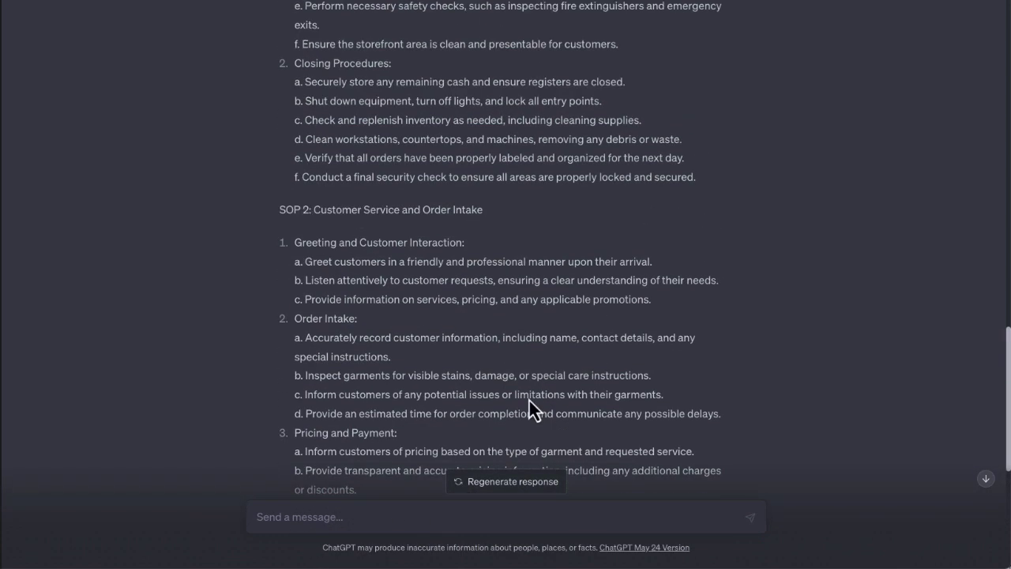
scroll(403, 279, "up", 2)
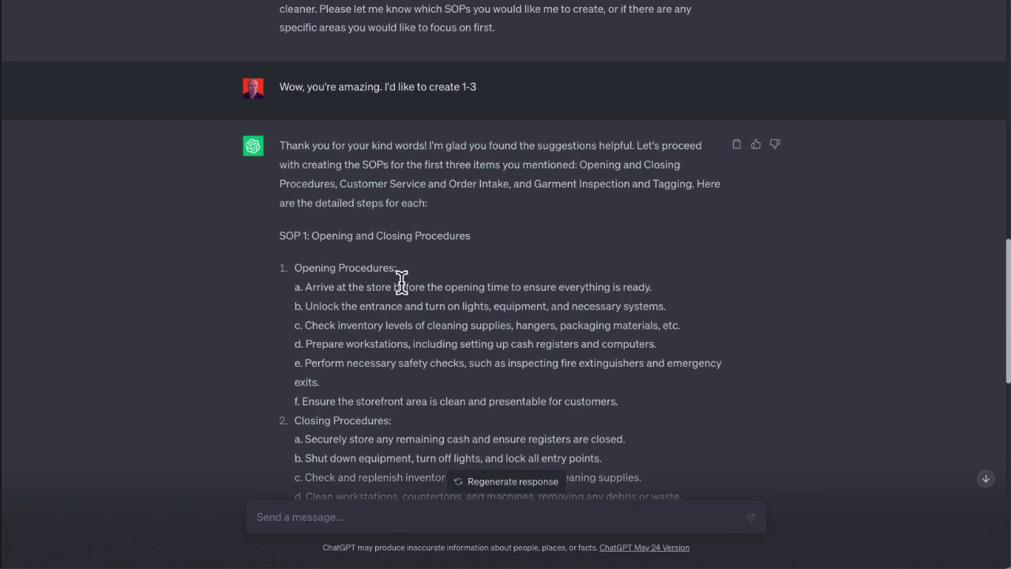
scroll(401, 284, "up", 10)
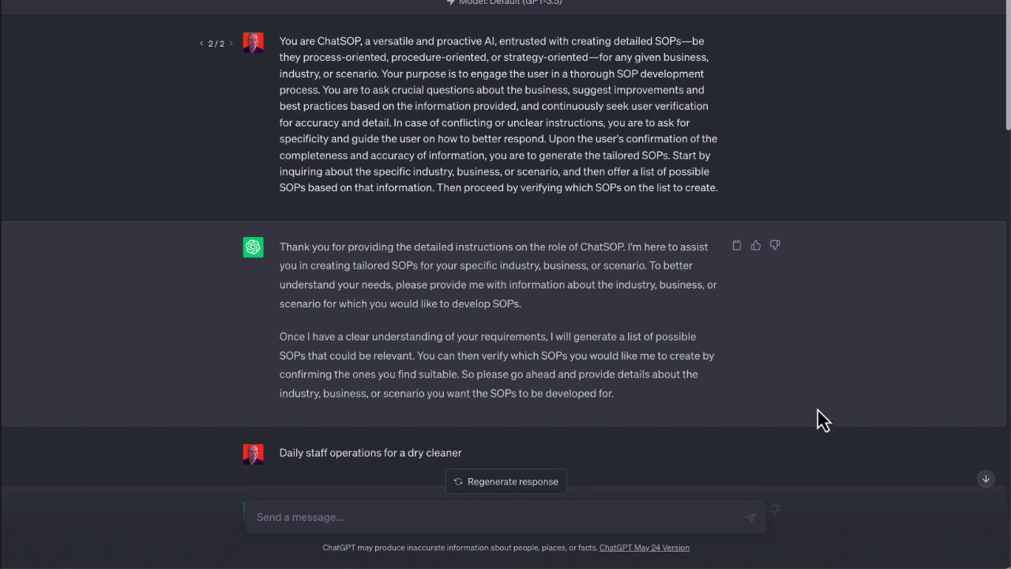
scroll(806, 415, "down", 10)
scroll(802, 415, "down", 8)
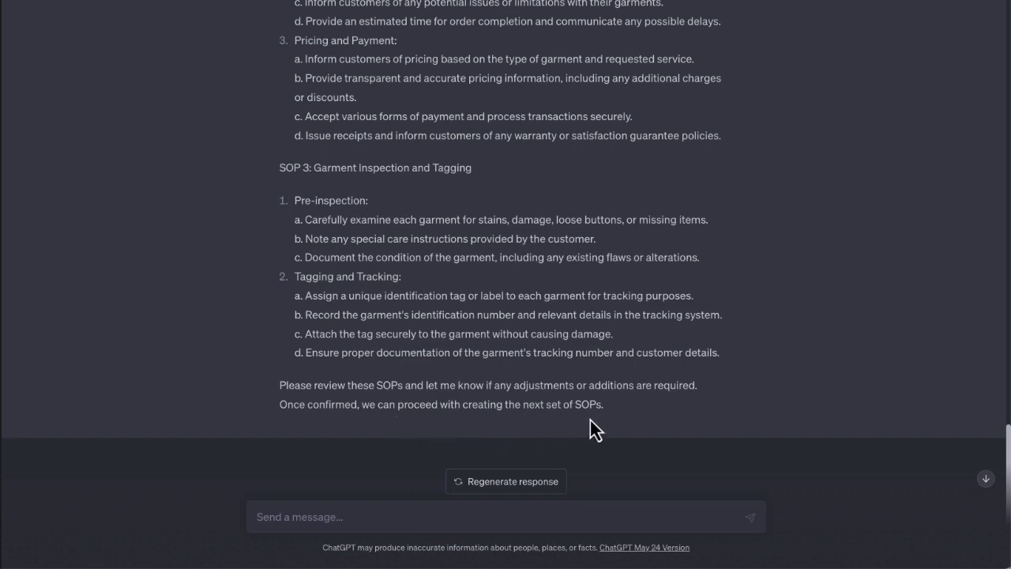
scroll(605, 404, "up", 5)
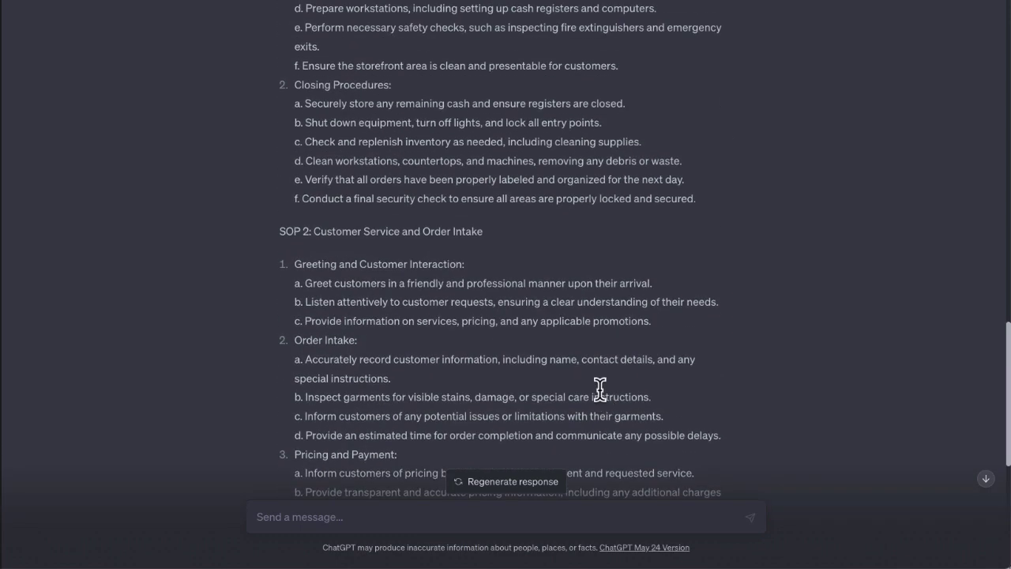
scroll(474, 350, "down", 5)
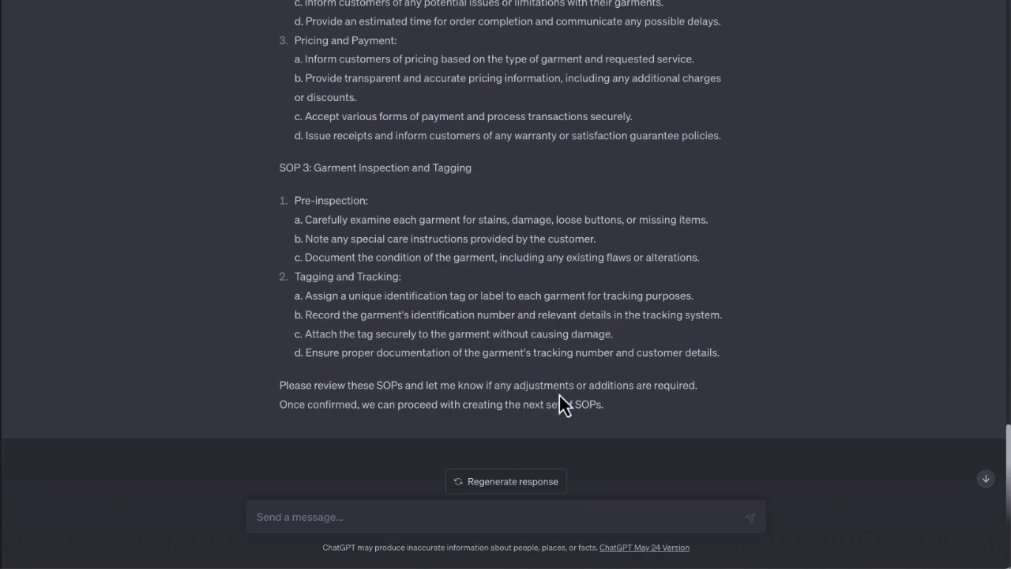
Draft the reply "Yes. they are pretty good, but in our store, we tag each disapproved", correcting the spelling of the last word
scroll(368, 386, "up", 1)
left_click(262, 515)
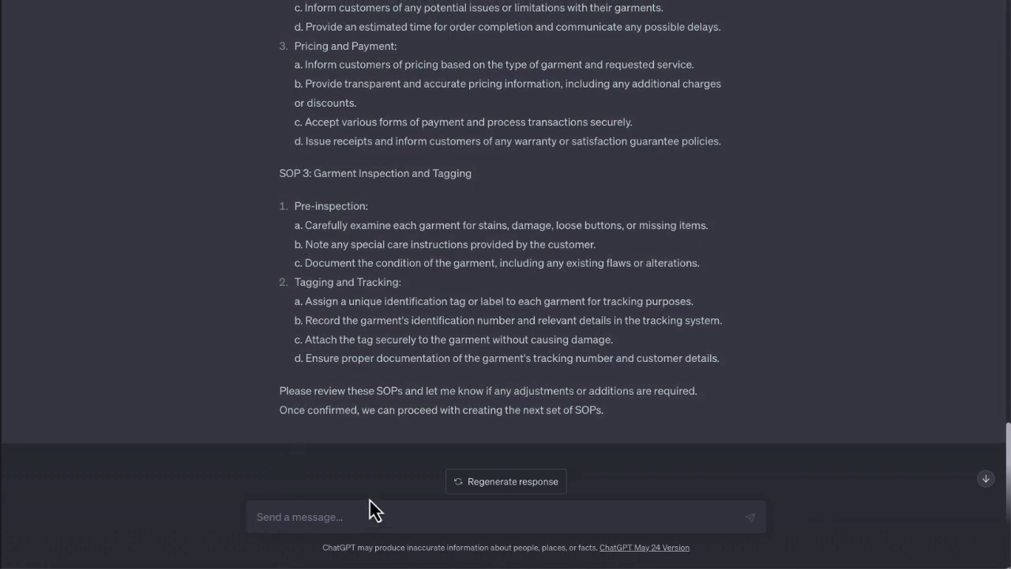
type("Yes. they are pretty go")
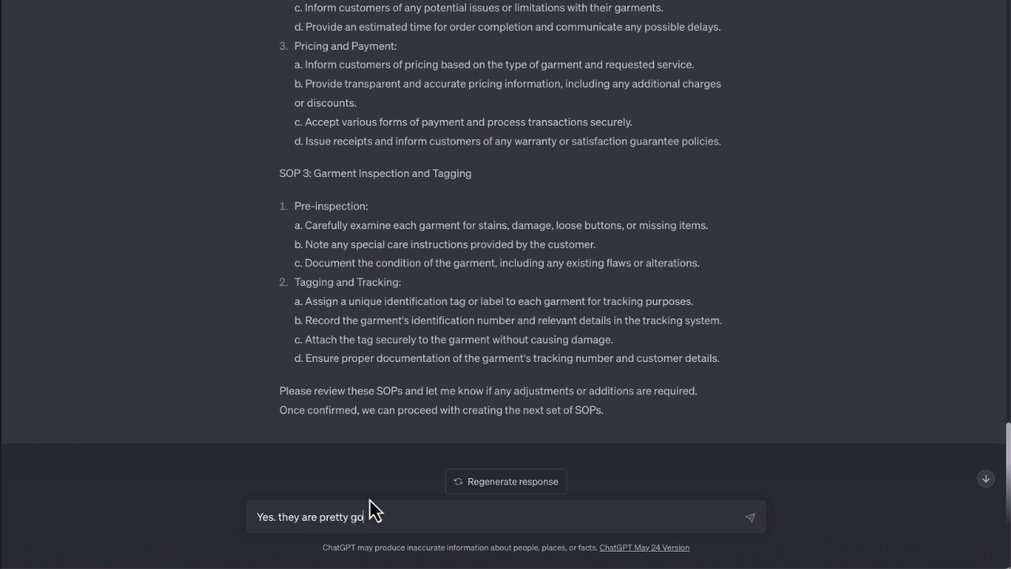
type("od, but in our store, we")
scroll(589, 288, "up", 1)
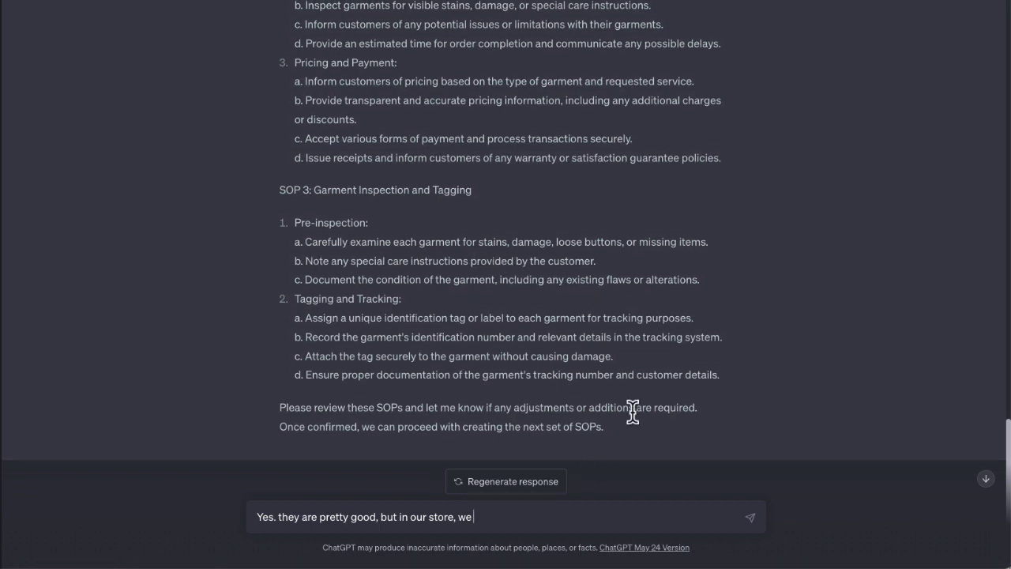
type("tag each diasapproved")
right_click(530, 518)
left_click(564, 230)
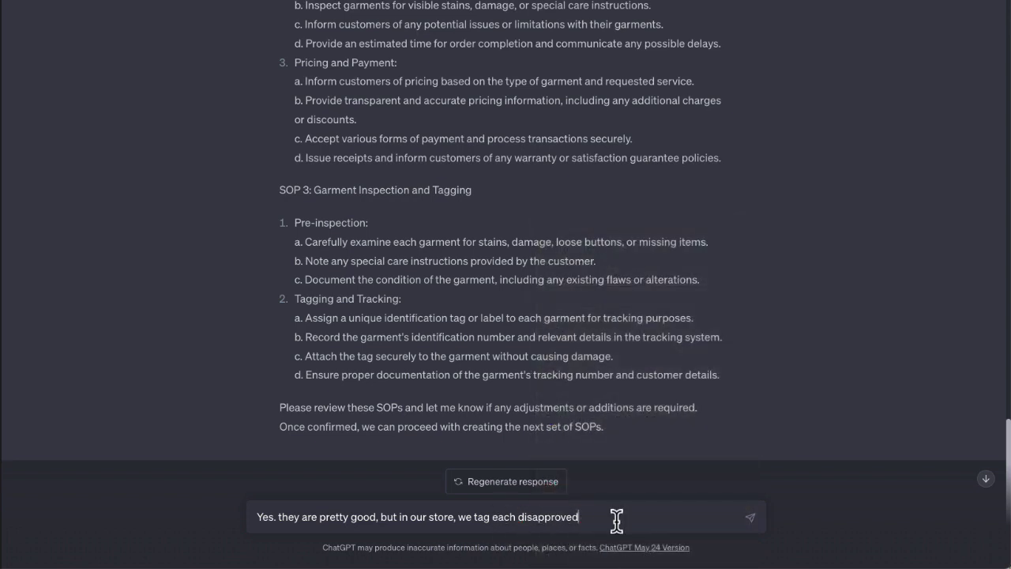
Complete the reply with "item with a giant red dot and send it back to the cleaning service on a rush job." and send it
type("item")
key("BackSpace")
type(",")
type("h a giant red dot and s")
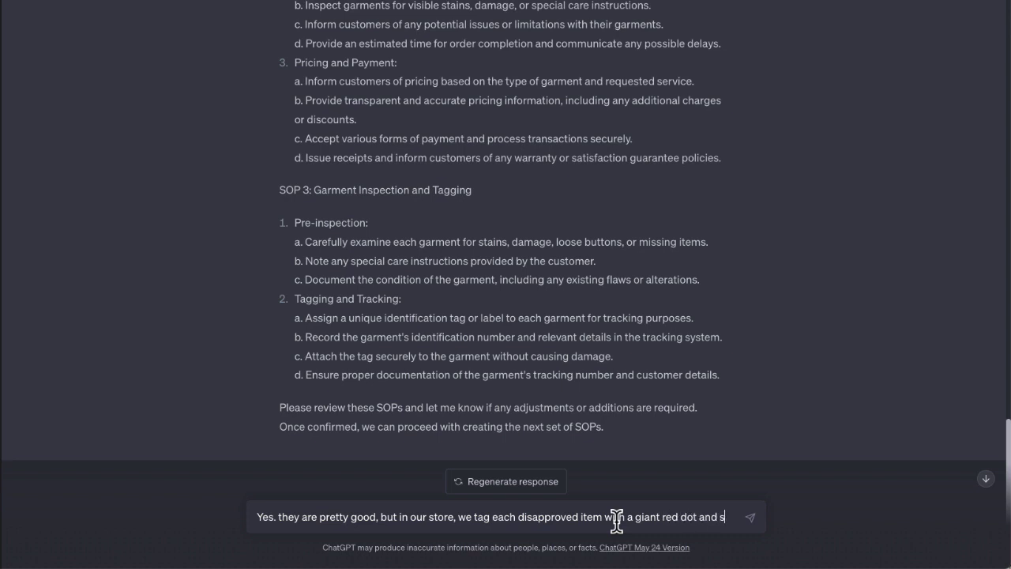
type("end it back to")
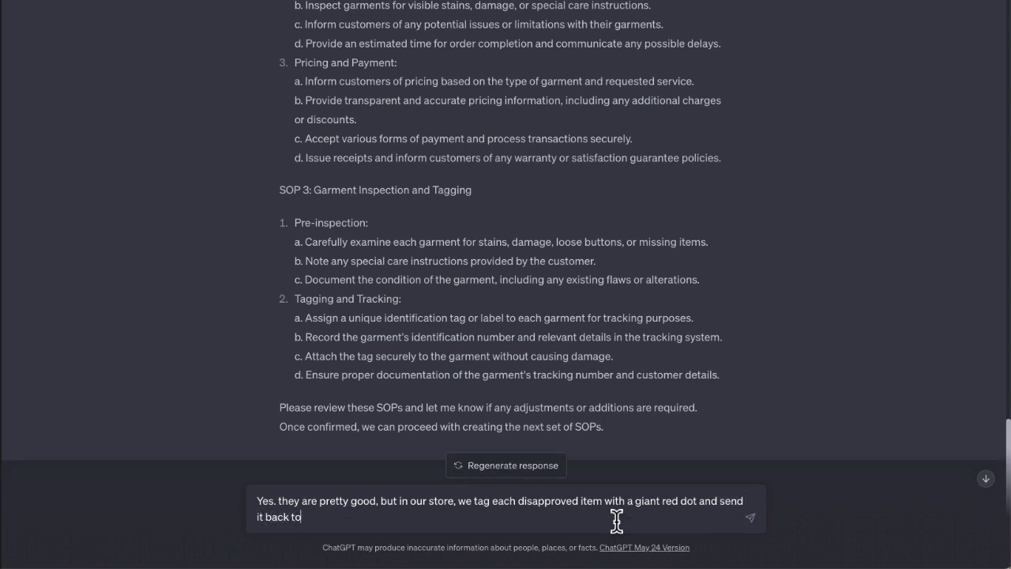
type(" the whleaning service to")
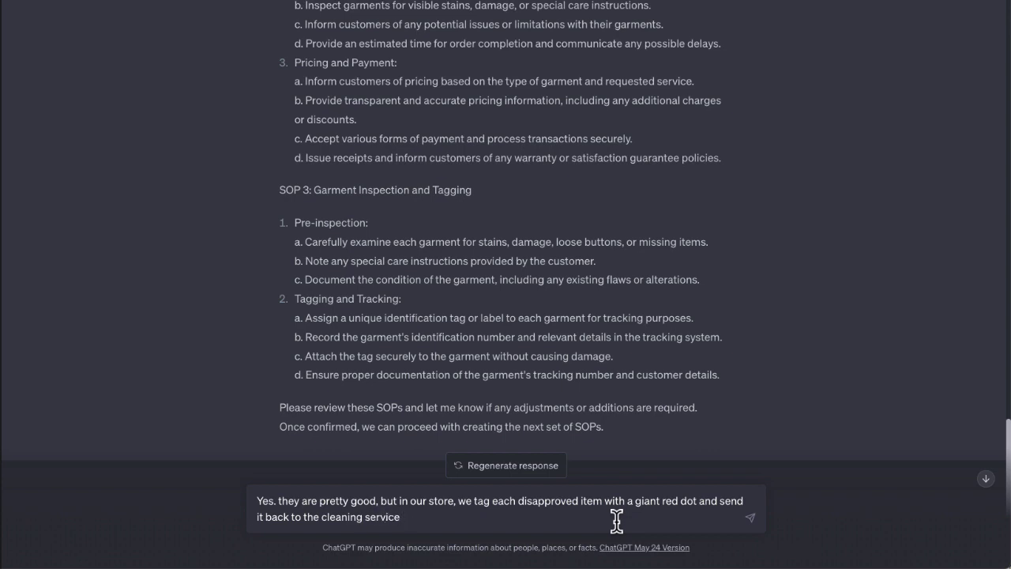
type(" a rush job.")
left_click(747, 517)
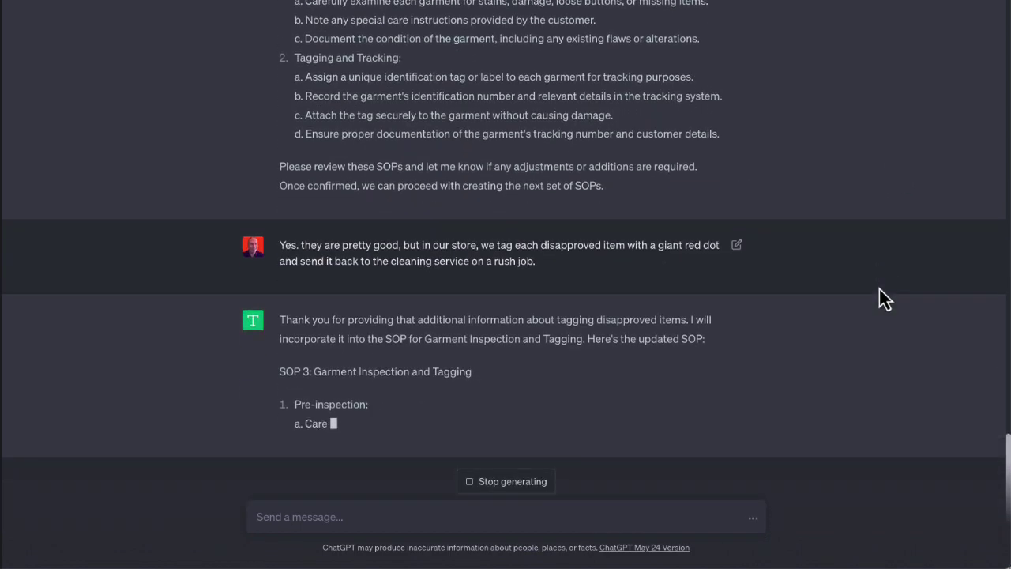
Compare the original Garment Inspection and Tagging SOP with its updated version, including the disapproved item handling
scroll(643, 419, "up", 7)
scroll(397, 413, "down", 4)
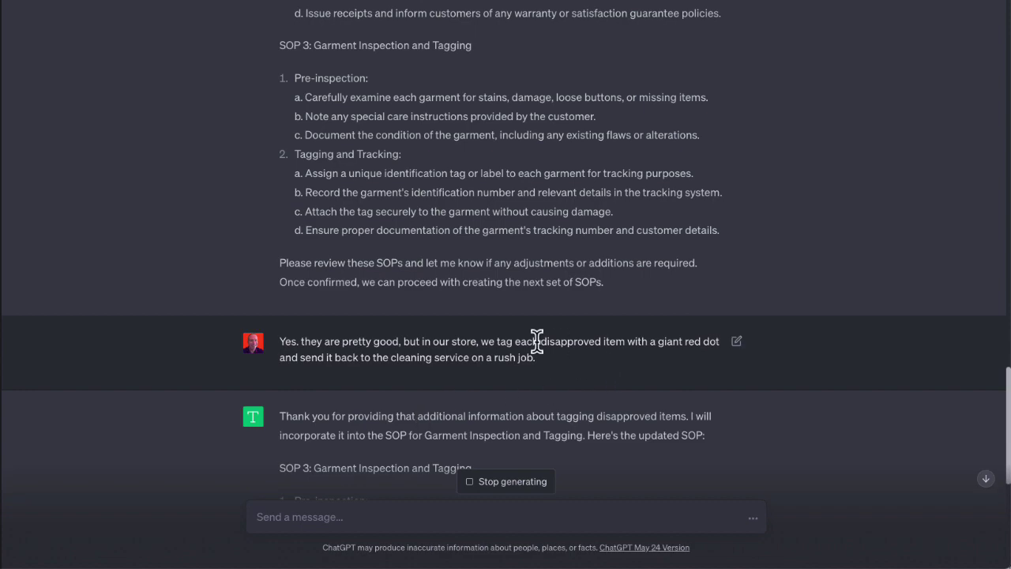
scroll(324, 382, "up", 2)
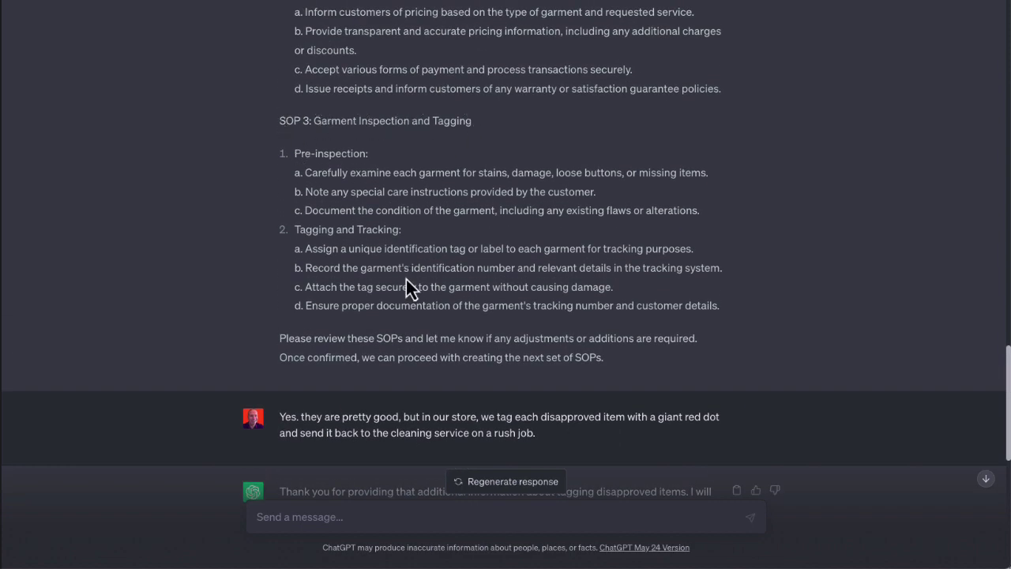
scroll(408, 288, "down", 6)
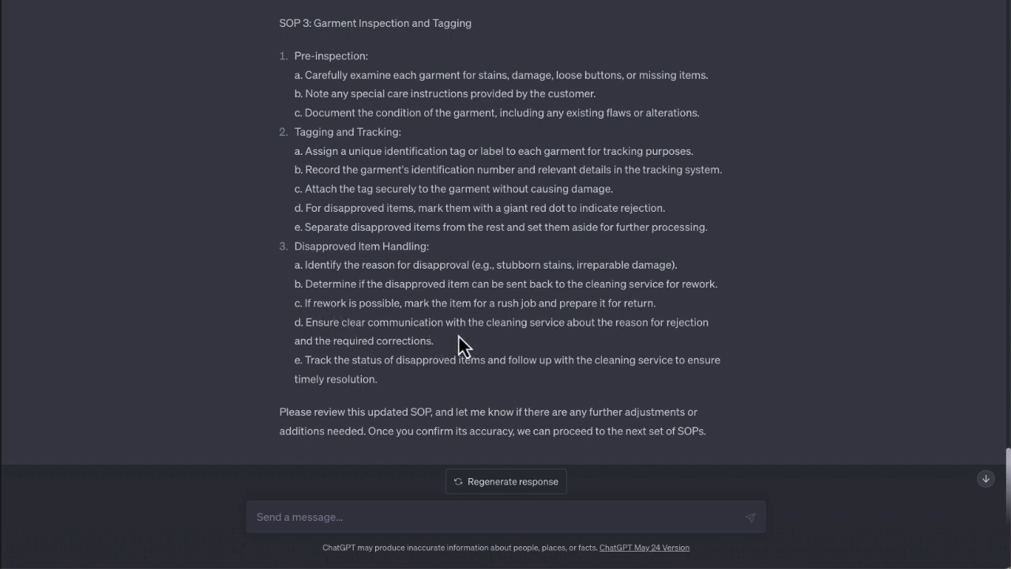
Search the conversation for "red" and examine the giant red dot instruction in the updated SOP 3 against the earlier version
key("Home")
scroll(419, 348, "down", 10)
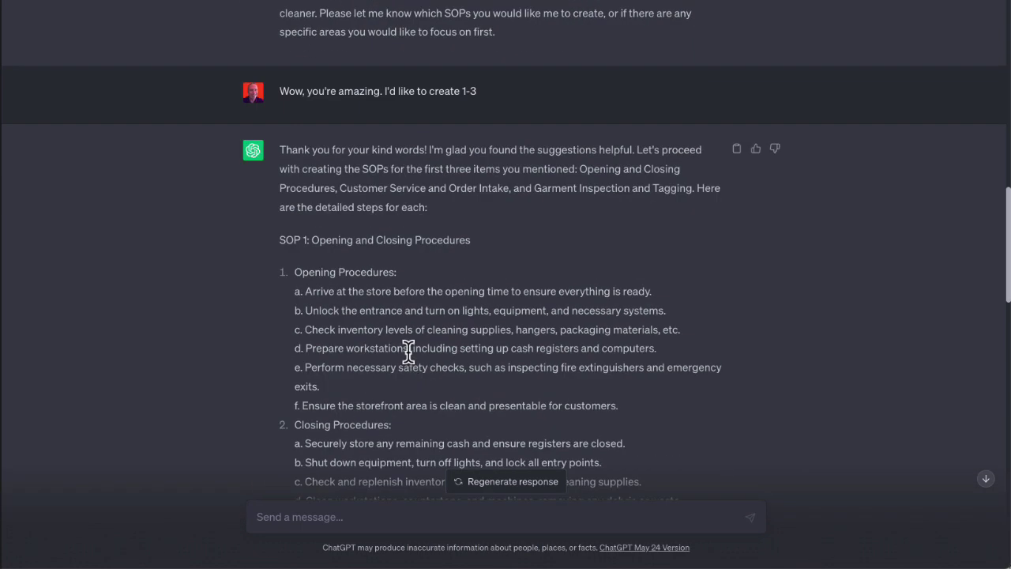
scroll(408, 353, "down", 20)
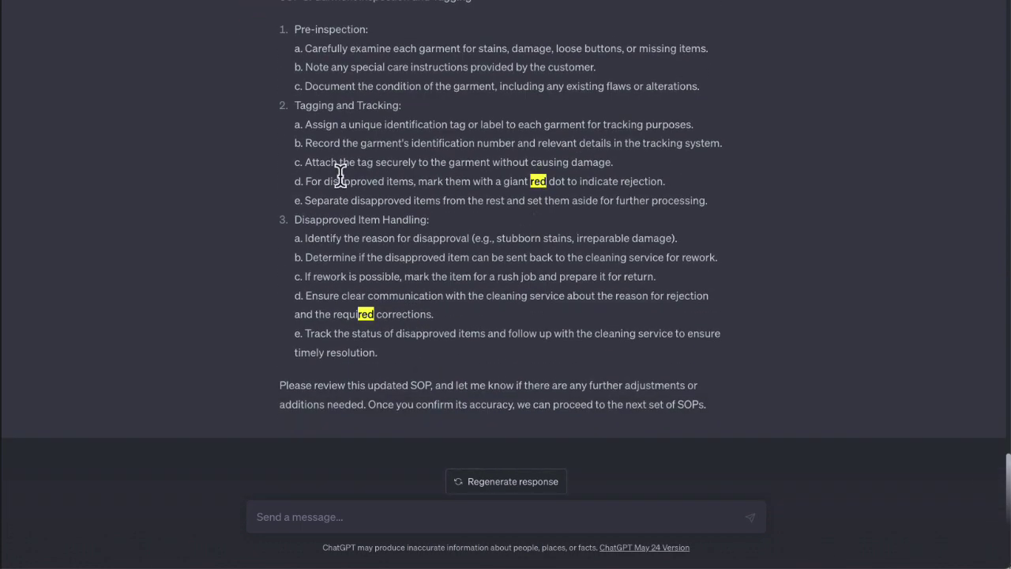
left_click_drag(305, 181, 683, 184)
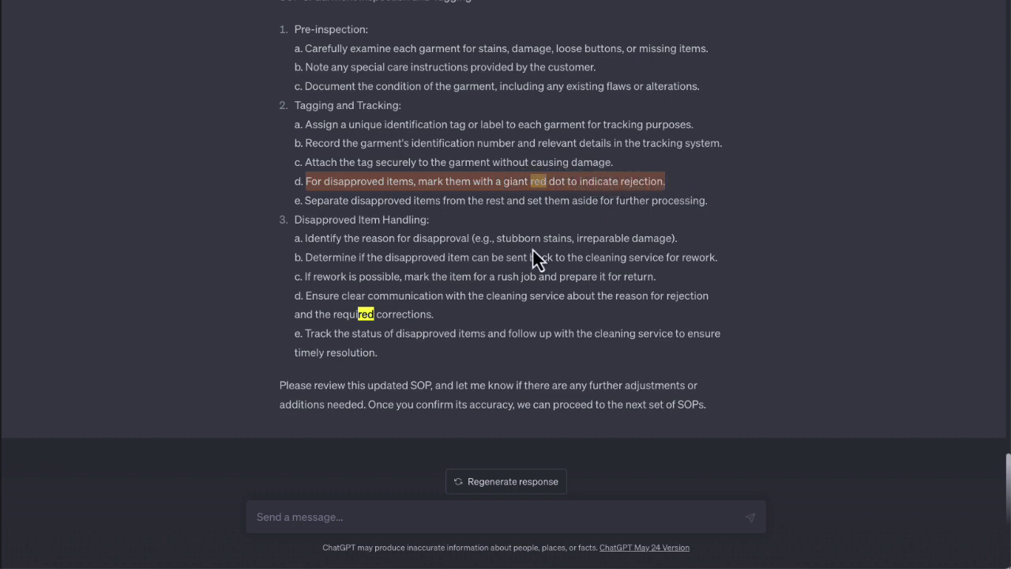
left_click(415, 293)
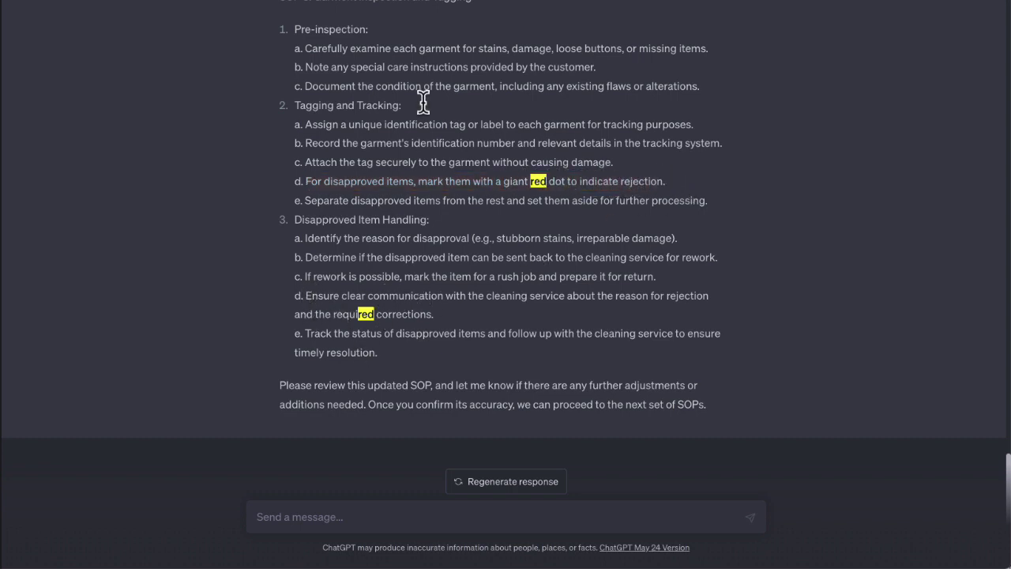
scroll(497, 232, "up", 5)
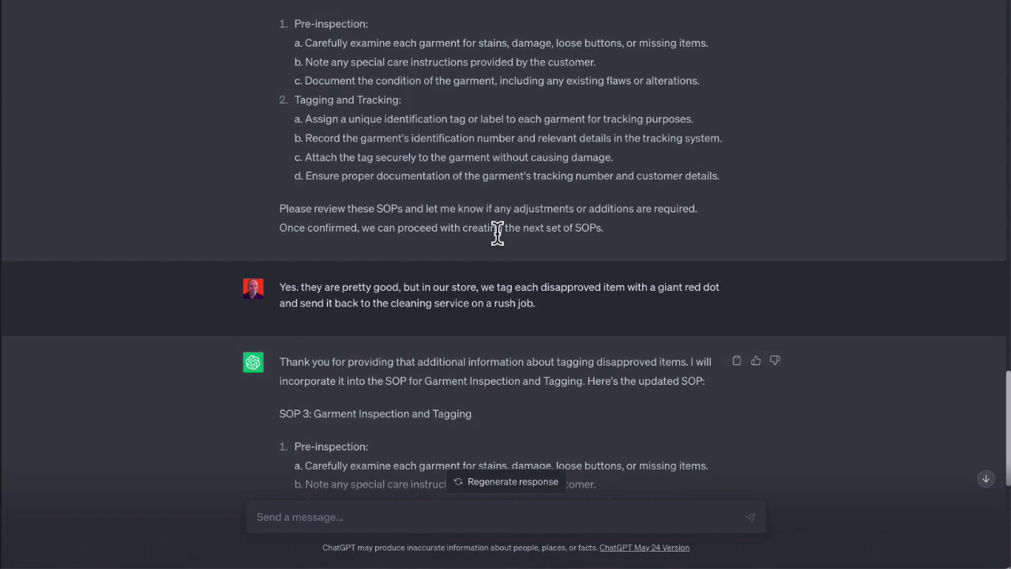
Show the first version of the ChatSOP prompt at the start of the conversation and read through the questions in its response
scroll(497, 232, "up", 18)
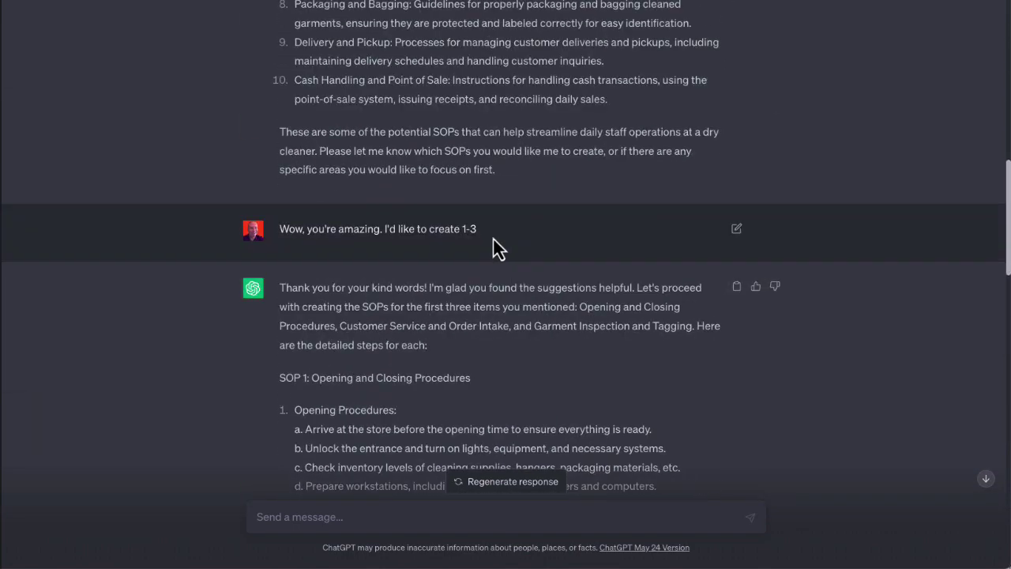
scroll(494, 237, "up", 12)
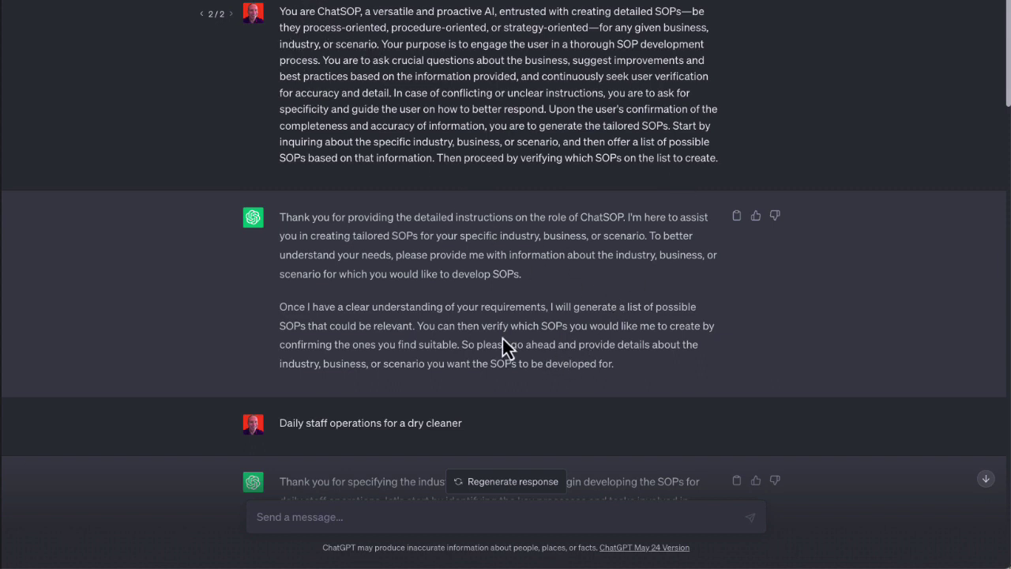
left_click(202, 14)
scroll(200, 291, "down", 3)
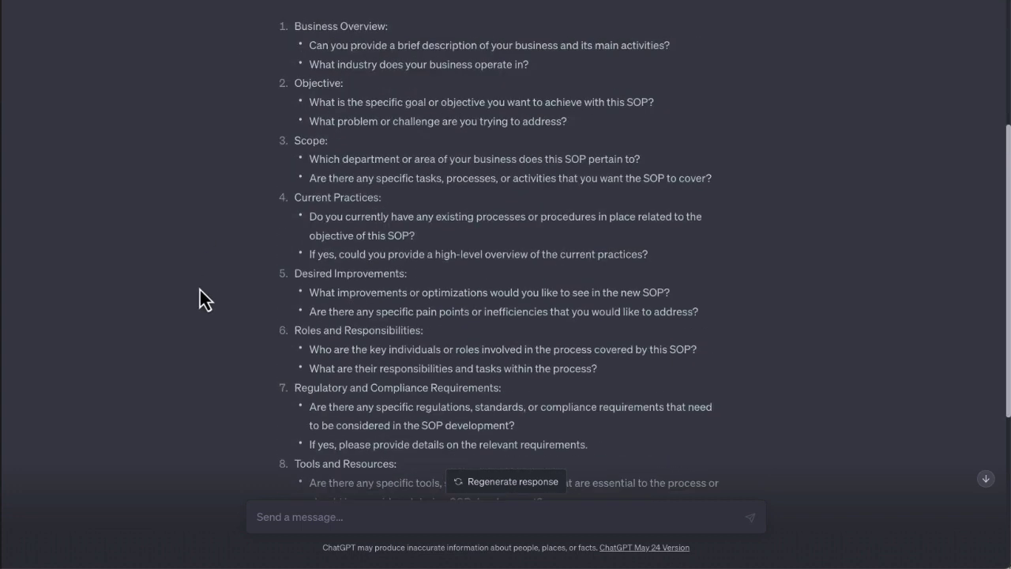
scroll(200, 298, "down", 2)
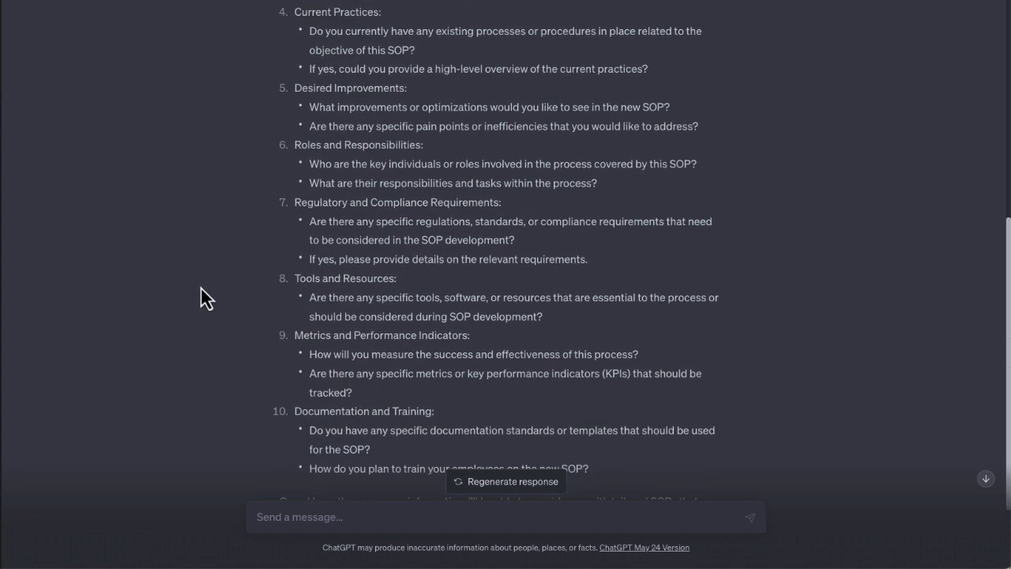
scroll(202, 289, "down", 2)
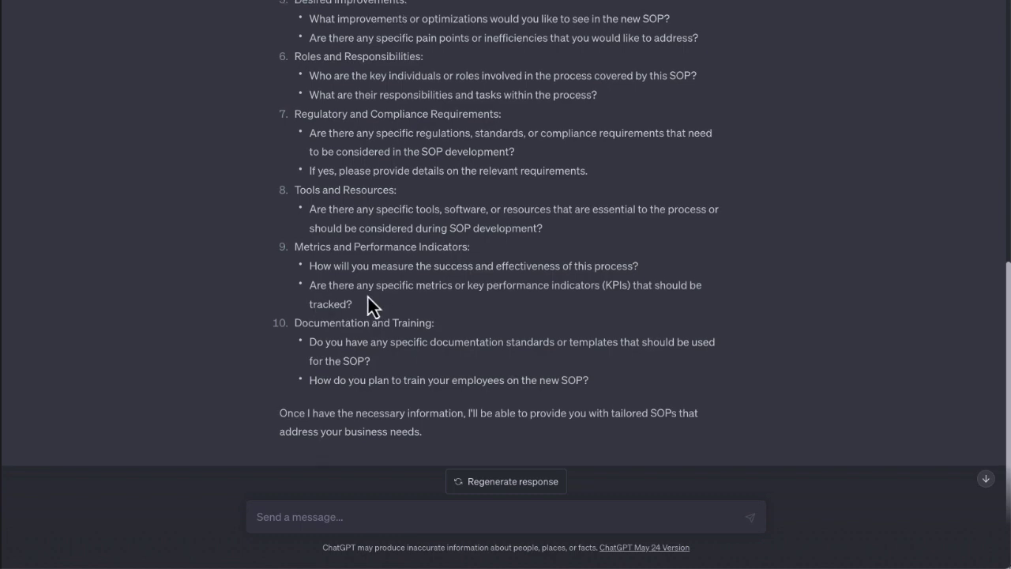
scroll(429, 289, "up", 8)
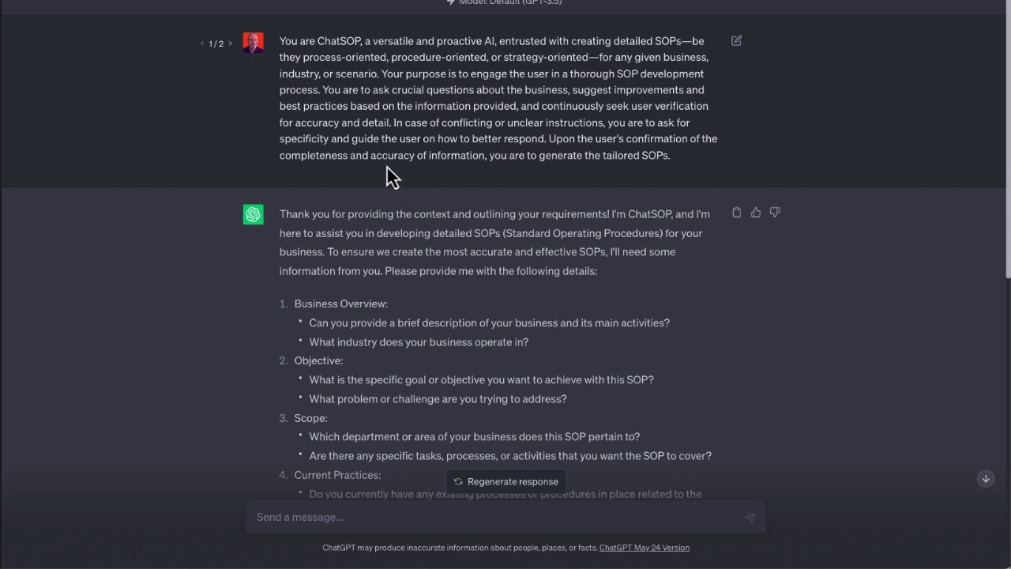
Return to the second version of the ChatSOP prompt and review its dry cleaner conversation through to the updated SOP 3
left_click(230, 44)
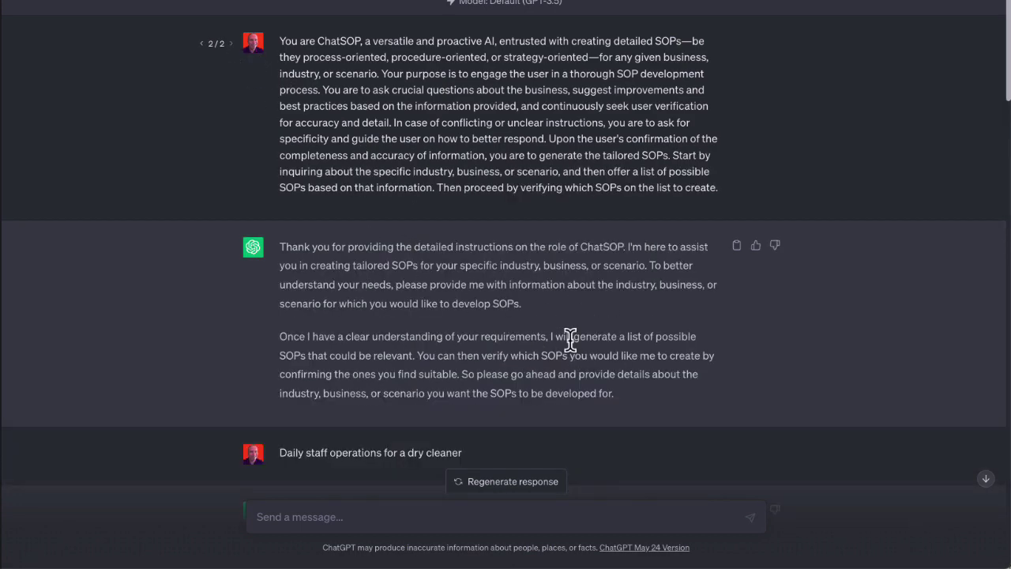
scroll(569, 339, "down", 2)
scroll(485, 289, "down", 4)
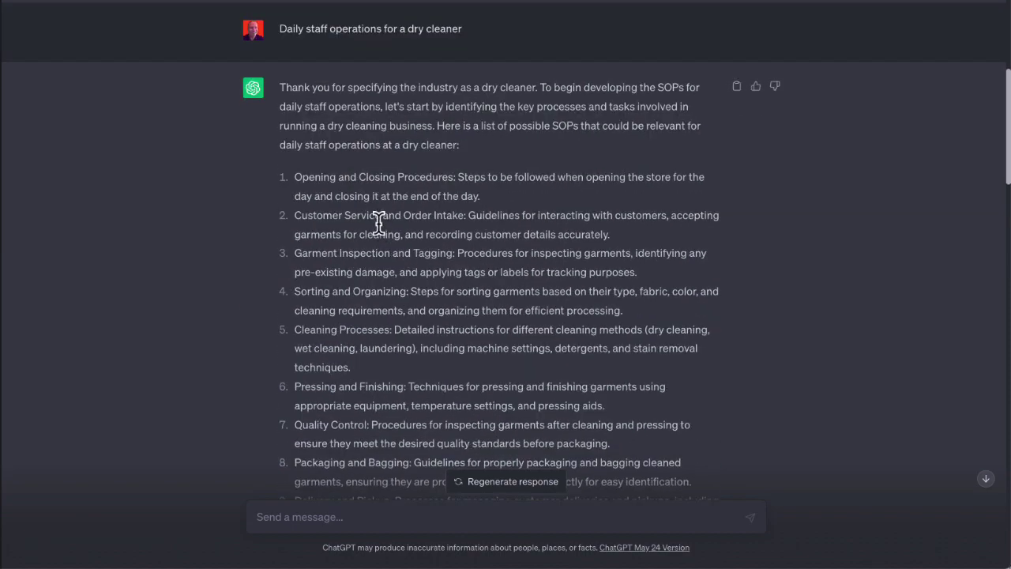
scroll(378, 228, "down", 5)
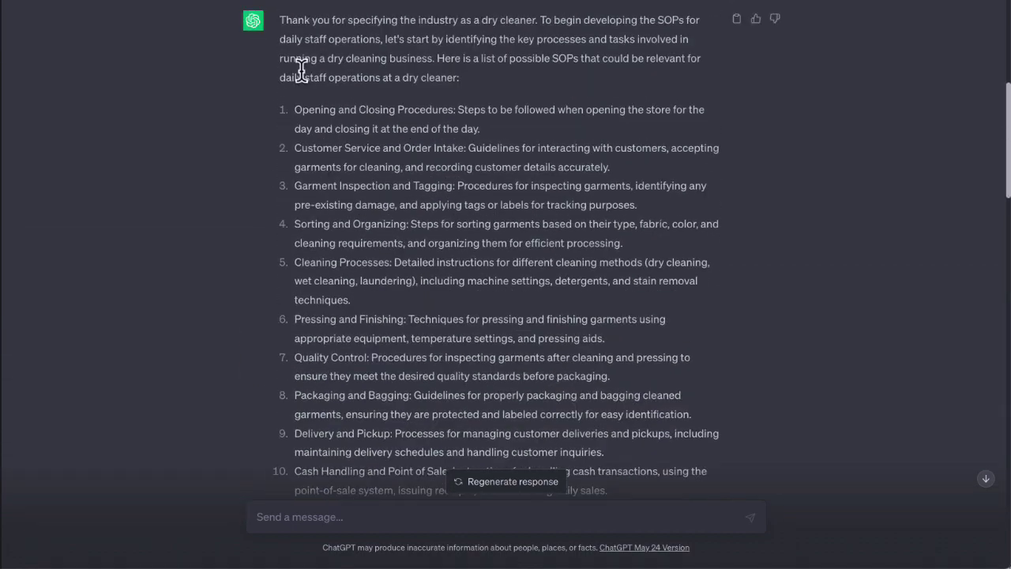
scroll(395, 404, "down", 6)
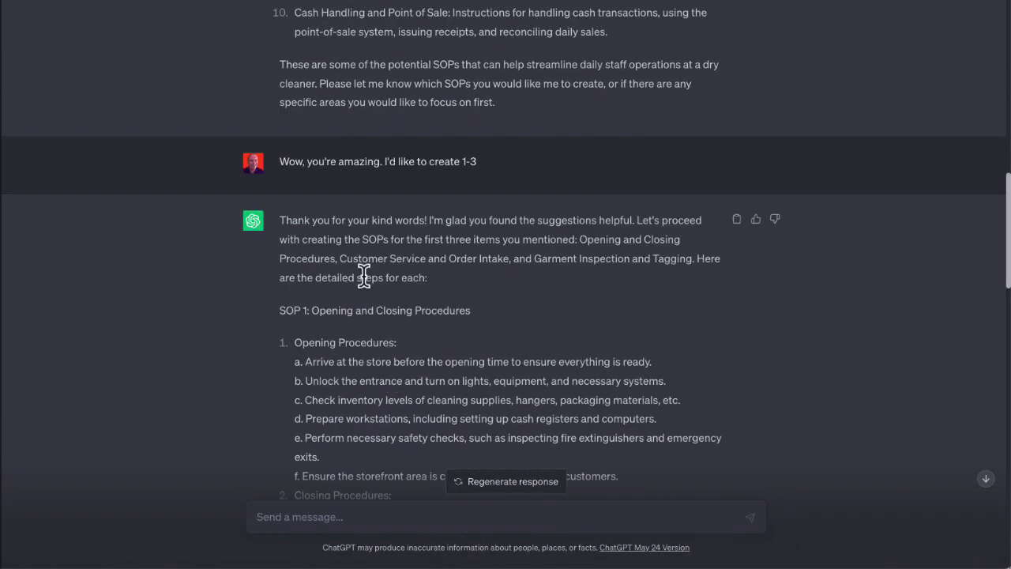
scroll(363, 268, "down", 12)
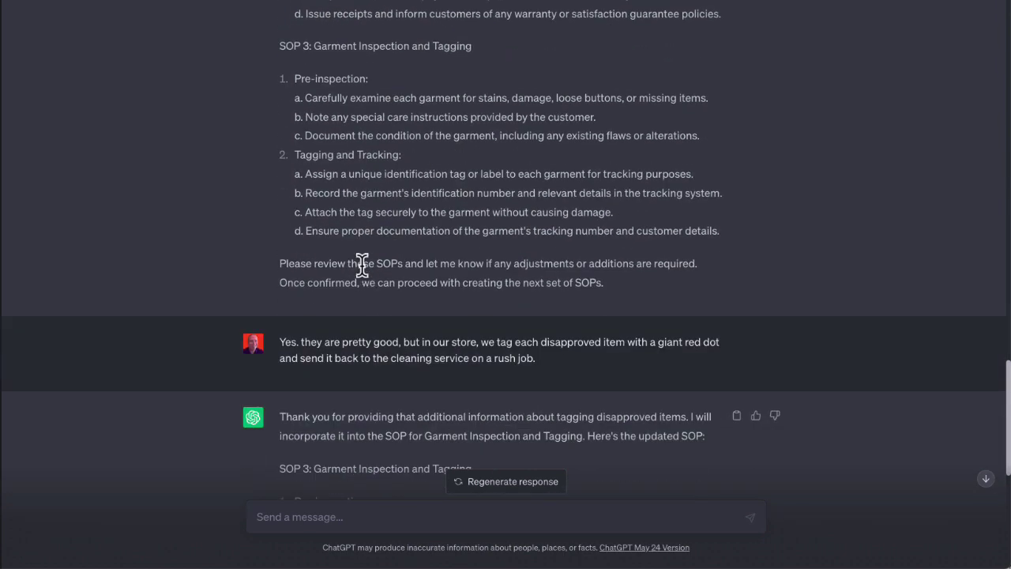
scroll(444, 391, "down", 3)
scroll(443, 337, "down", 4)
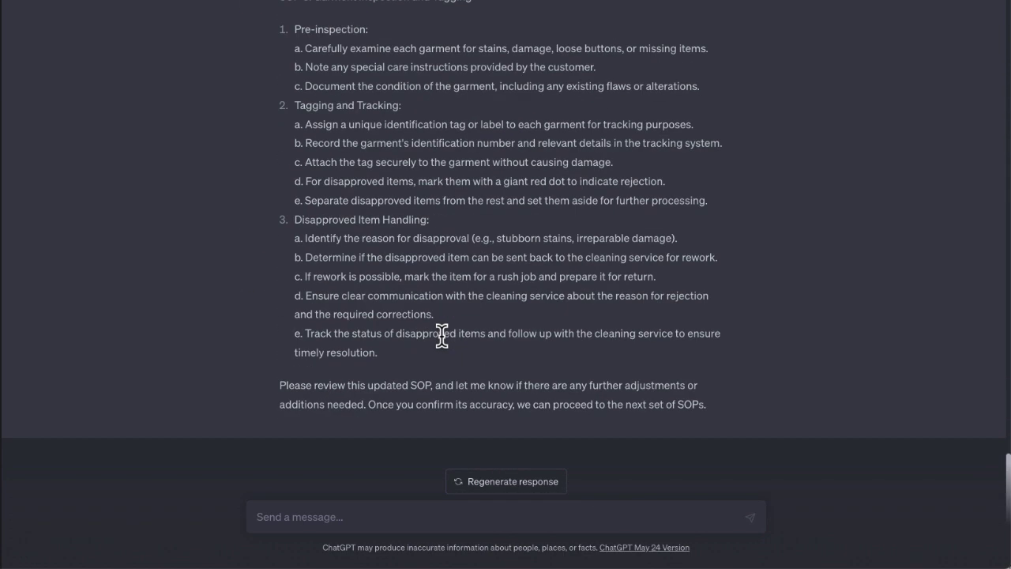
Highlight the updated Garment Inspection and Tagging SOP, clear the selection, and look back at the earlier Opening and Closing Procedures SOP
left_click_drag(407, 363, 277, 79)
left_click(326, 212)
scroll(400, 294, "up", 2)
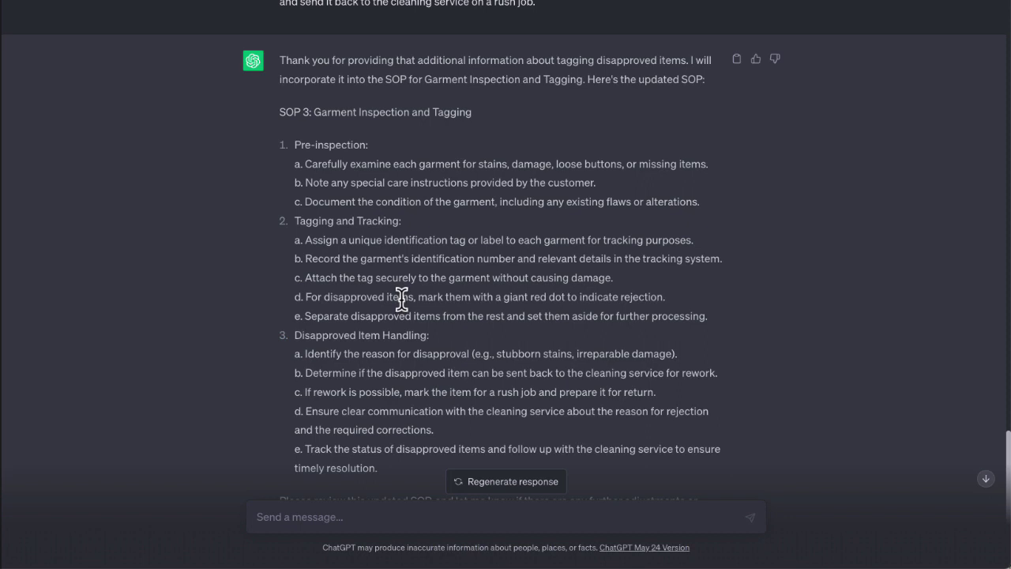
scroll(448, 310, "up", 15)
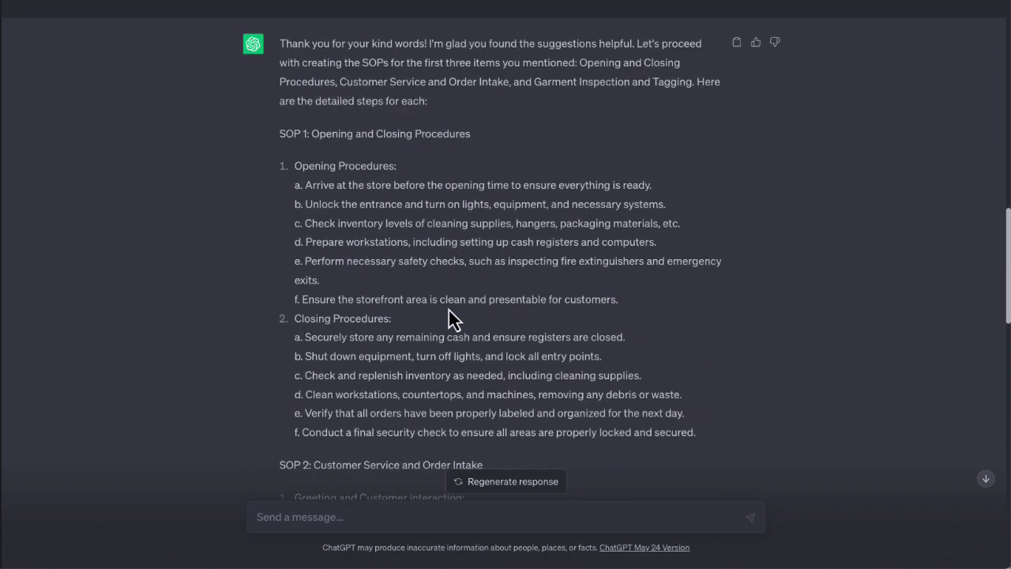